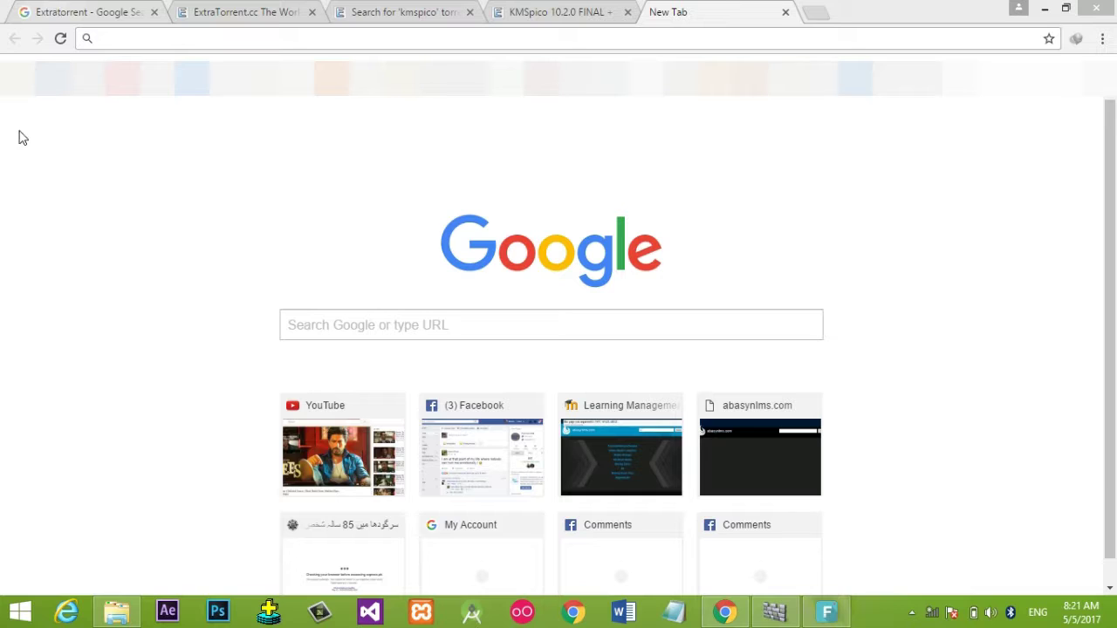
{"action": "left_click", "coordinate": [911, 614]}
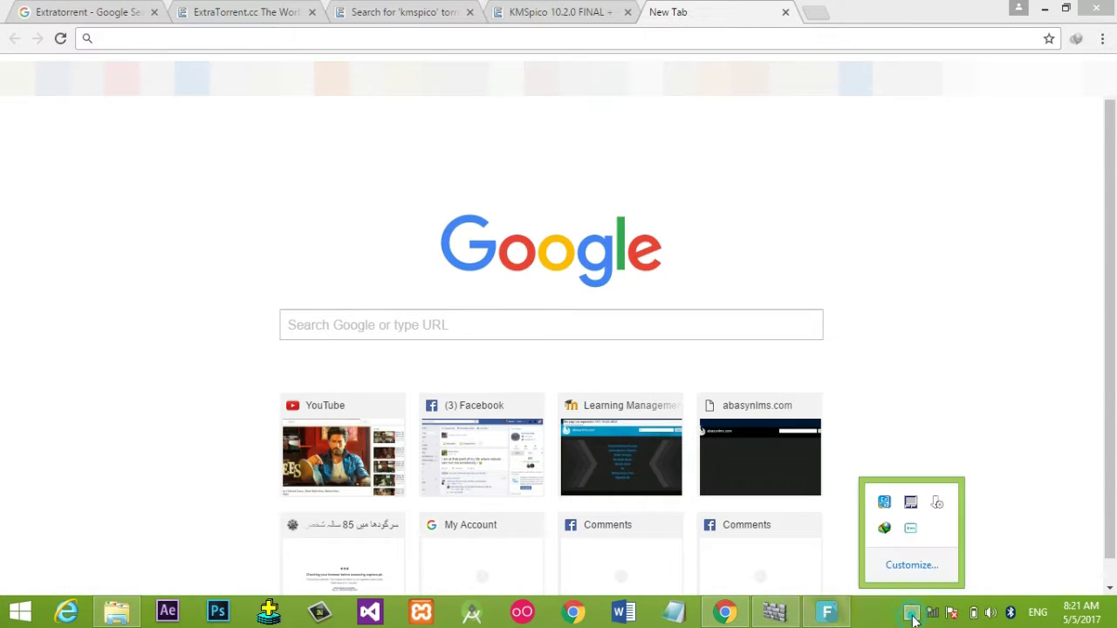
{"action": "right_click", "coordinate": [910, 528]}
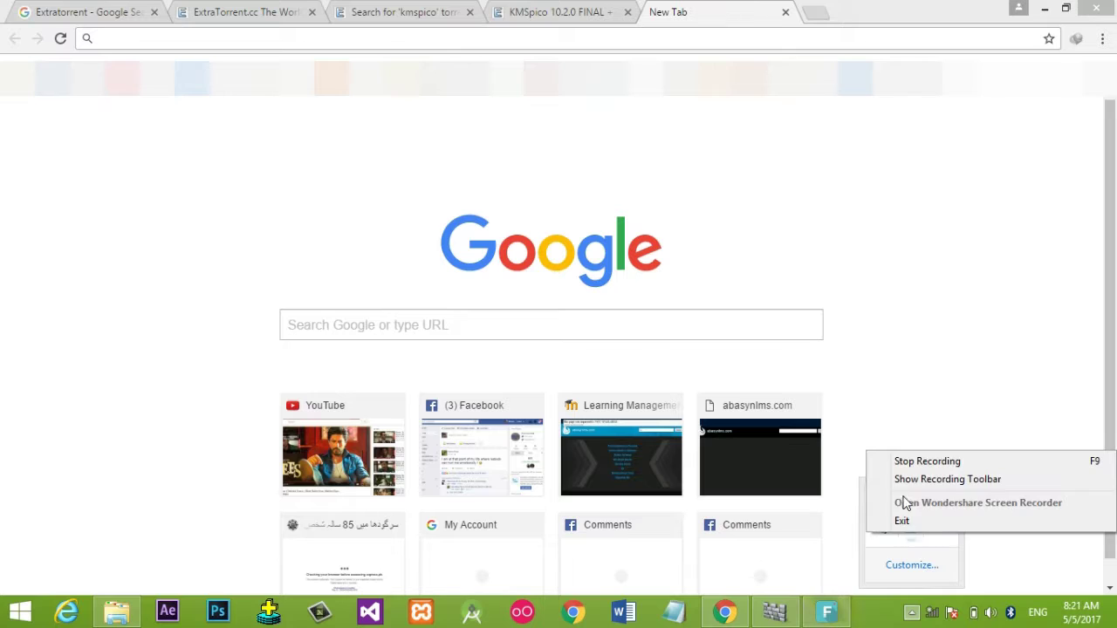
{"action": "left_click", "coordinate": [874, 354]}
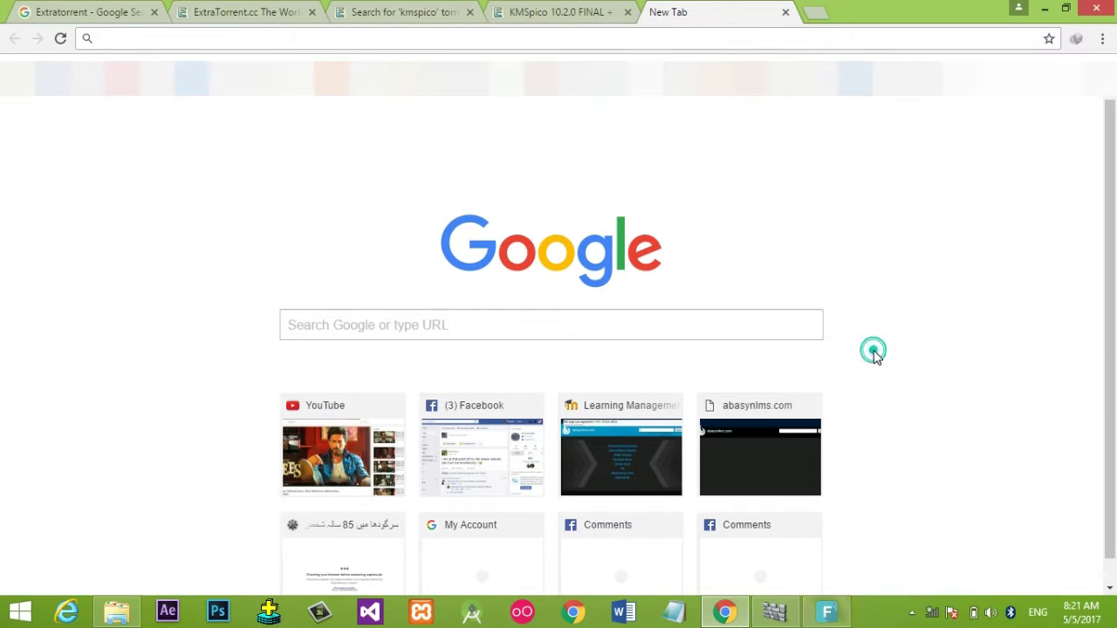
- Review the Google search for Extratorrent and switch to the open ExtraTorrent.cc home page
{"action": "left_click", "coordinate": [77, 8]}
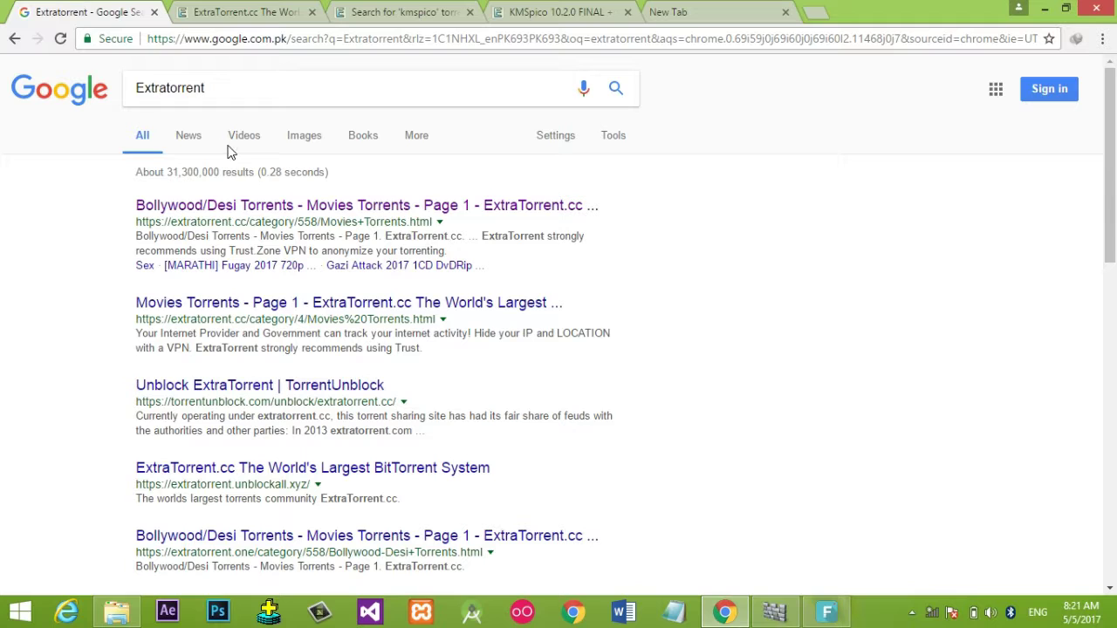
{"action": "left_click", "coordinate": [138, 87]}
{"action": "left_click_drag", "start_coordinate": [150, 87], "coordinate": [221, 85]}
{"action": "left_click", "coordinate": [225, 85]}
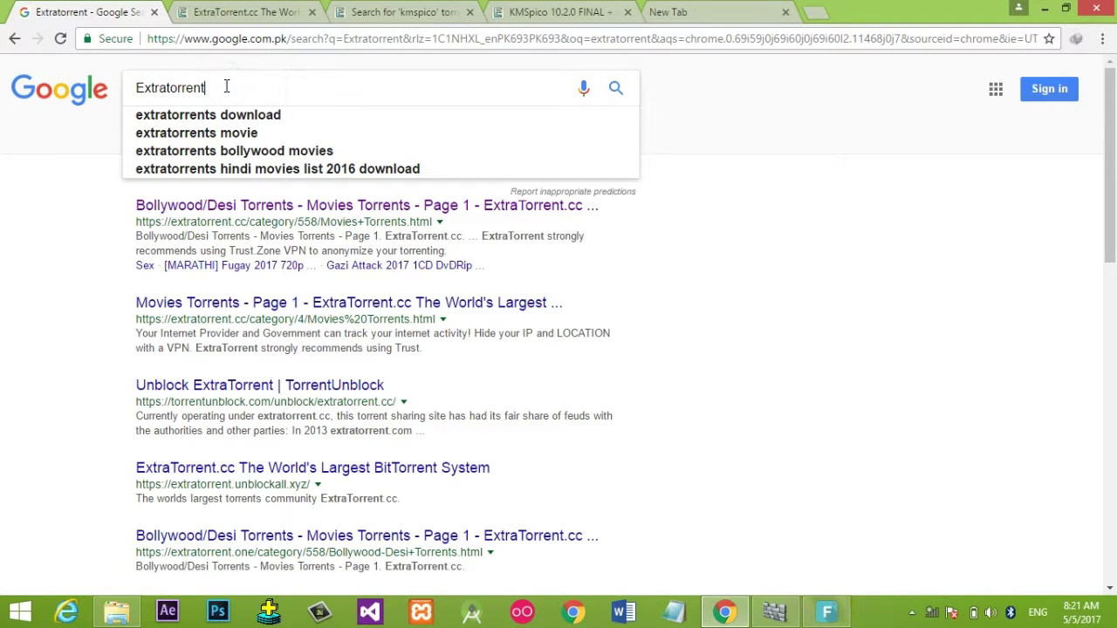
{"action": "left_click", "coordinate": [251, 18]}
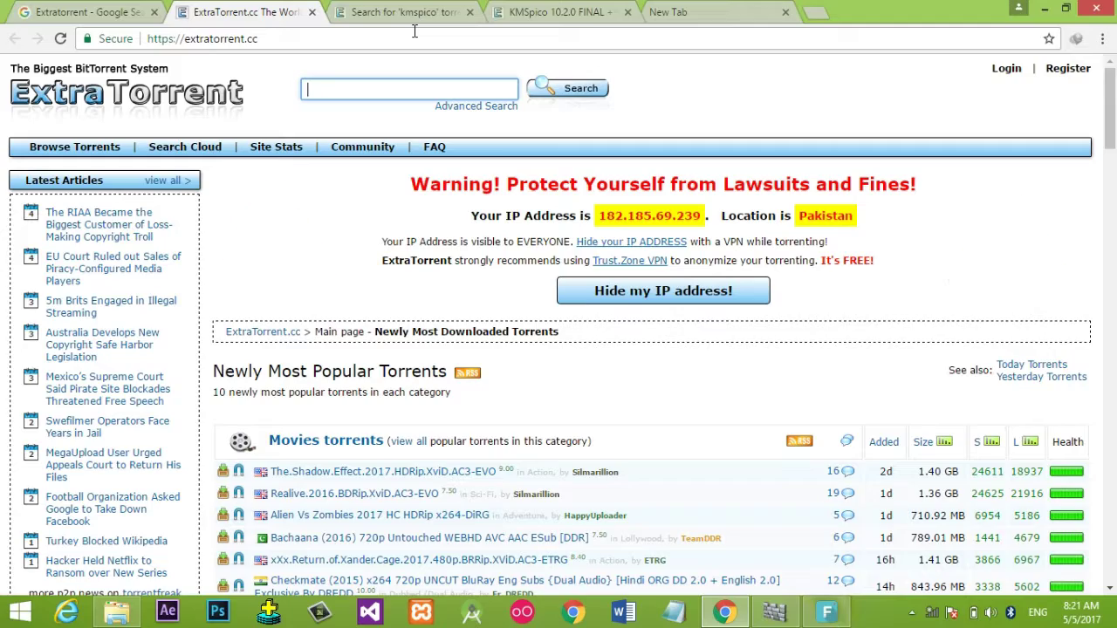
- Examine the ExtraTorrent search for kmspico and its KMSpico 10.2.0 FINAL + Portable [TechTools] entry
{"action": "left_click", "coordinate": [417, 13]}
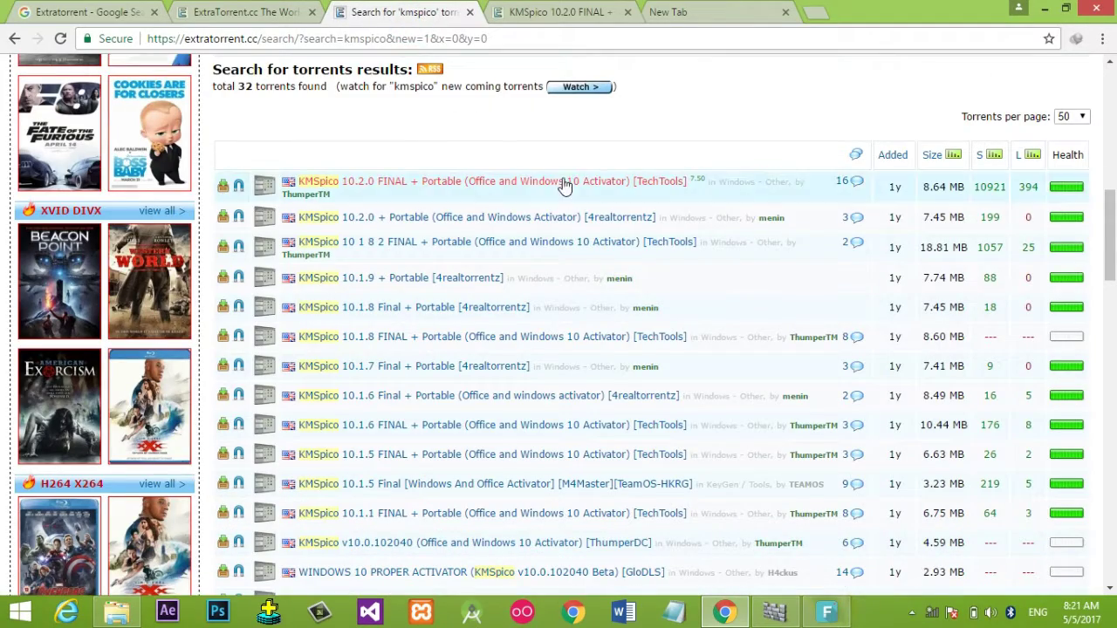
{"action": "scroll", "coordinate": [866, 210], "scroll_direction": "up", "scroll_amount": 6}
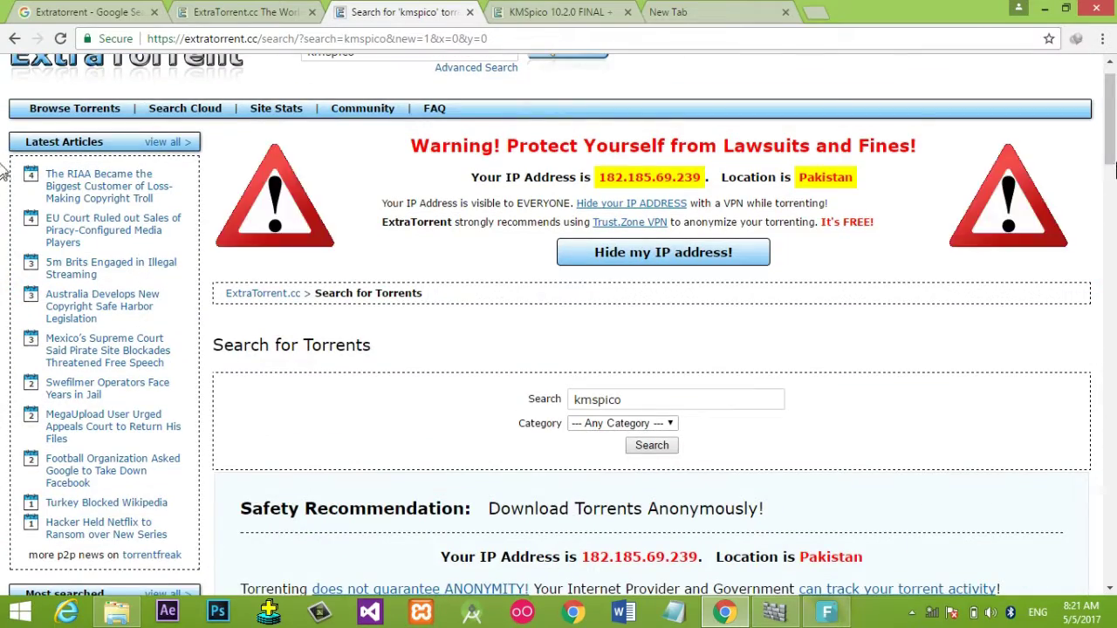
{"action": "scroll", "coordinate": [655, 209], "scroll_direction": "up", "scroll_amount": 1}
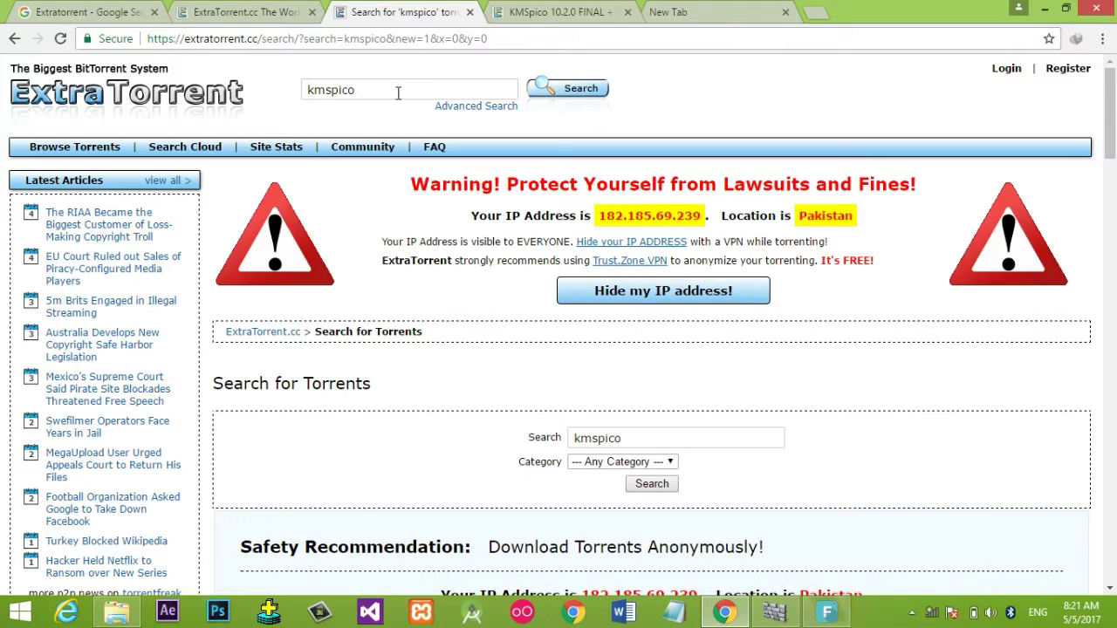
{"action": "left_click_drag", "start_coordinate": [1112, 159], "coordinate": [1090, 237]}
{"action": "right_click", "coordinate": [578, 385]}
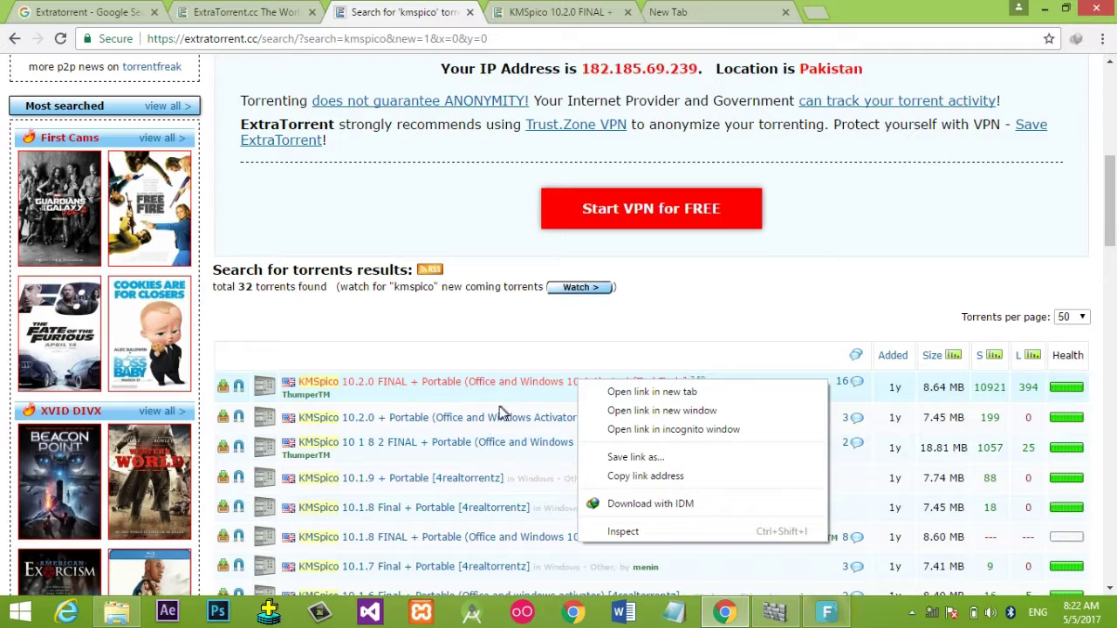
- Show the KMSpico 10.2.0 FINAL torrent page and highlight the Windows 10 Activator part of its title
{"action": "left_click", "coordinate": [569, 12]}
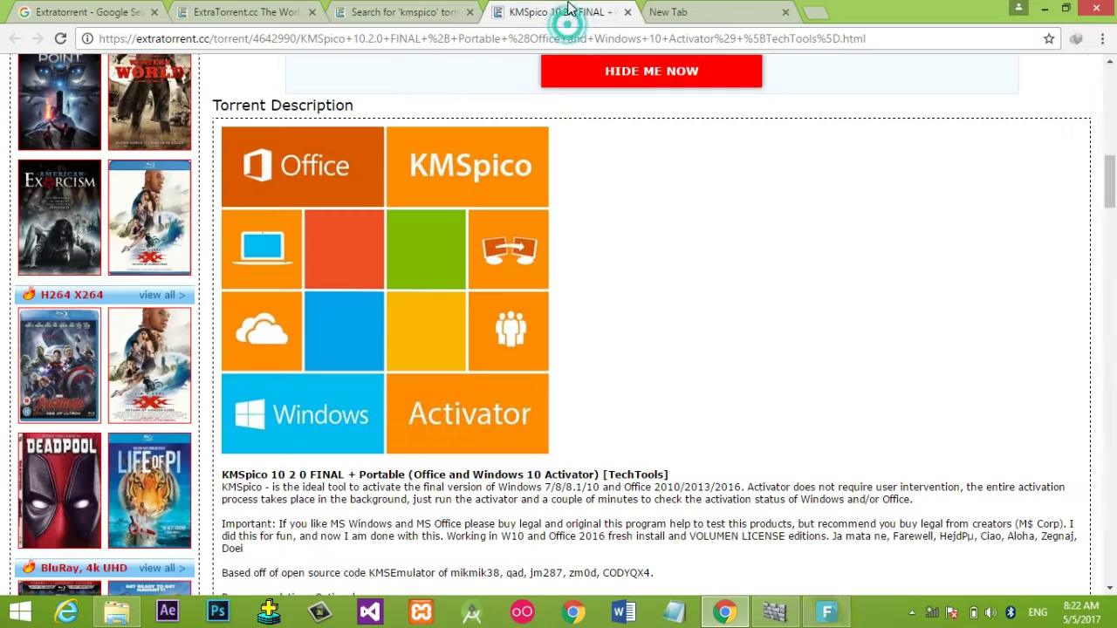
{"action": "left_click_drag", "start_coordinate": [1107, 183], "coordinate": [1111, 111]}
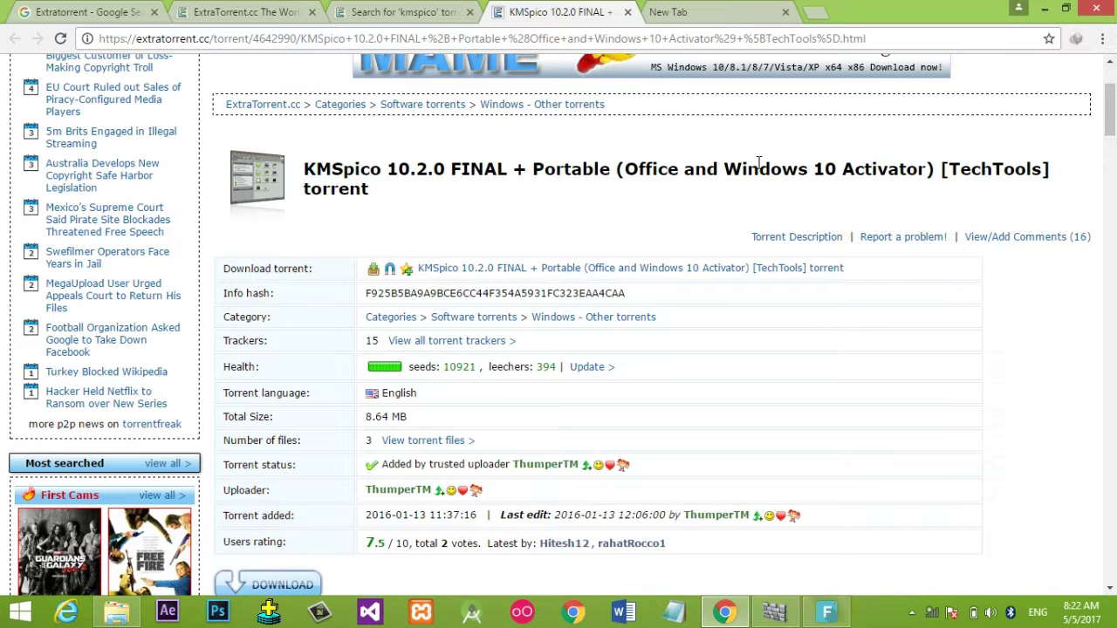
{"action": "left_click_drag", "start_coordinate": [723, 165], "coordinate": [904, 194]}
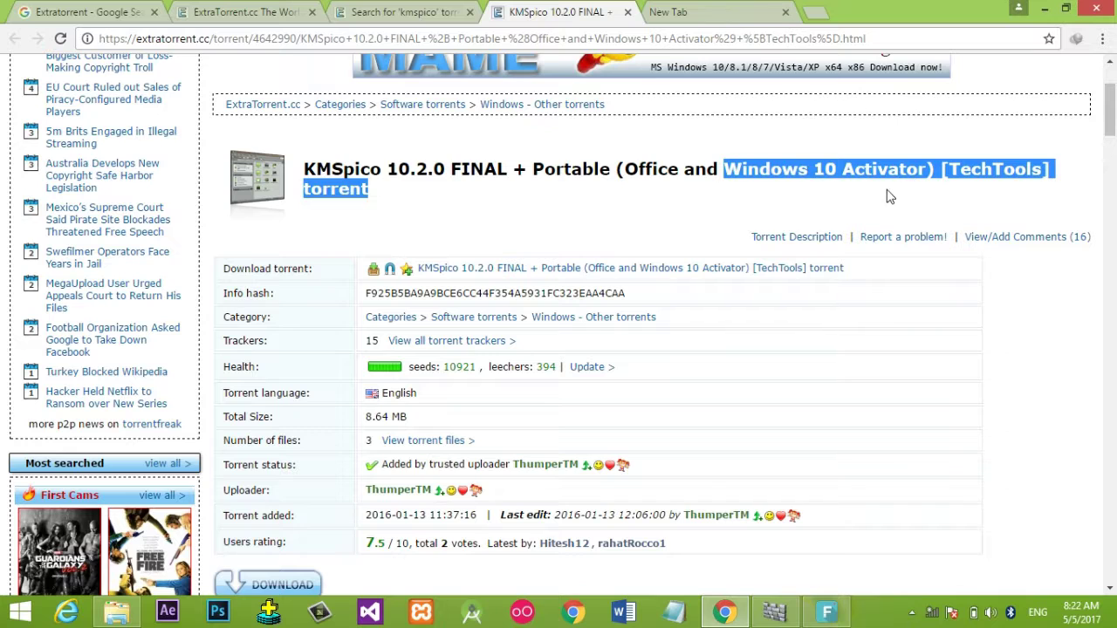
{"action": "left_click", "coordinate": [878, 183]}
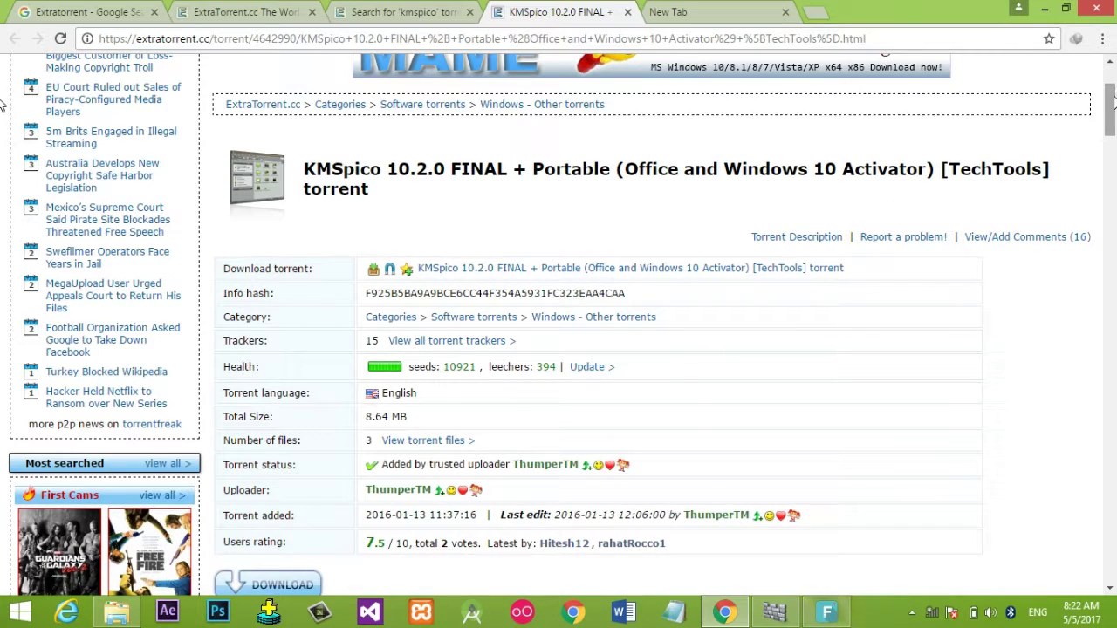
- Examine the torrent's details table and the download option below it
{"action": "left_click_drag", "start_coordinate": [1110, 102], "coordinate": [1111, 134]}
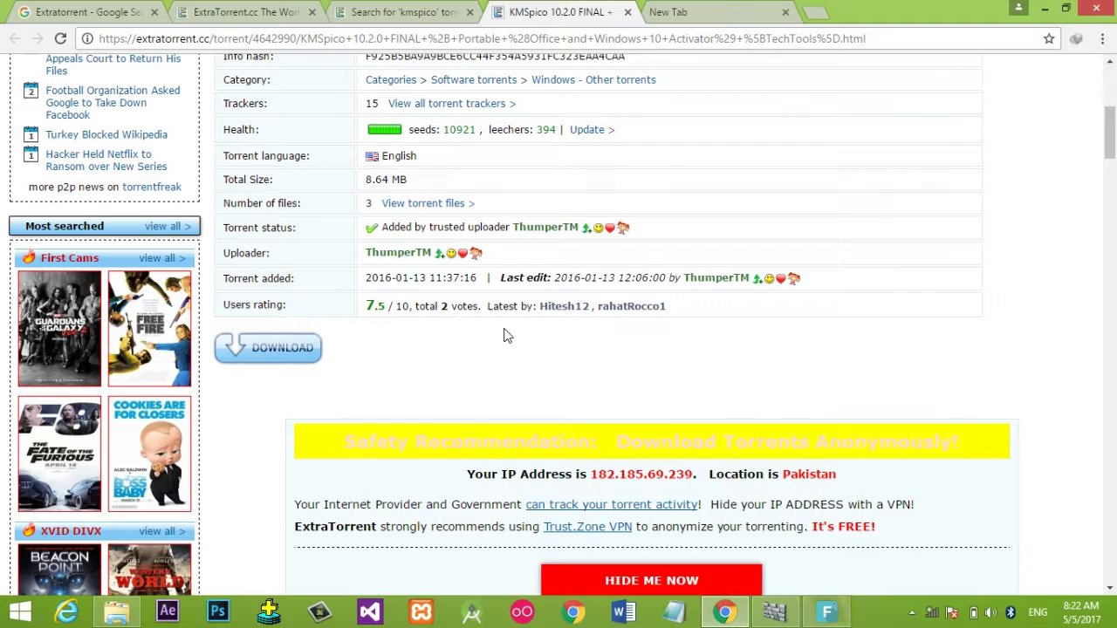
{"action": "left_click", "coordinate": [1109, 126]}
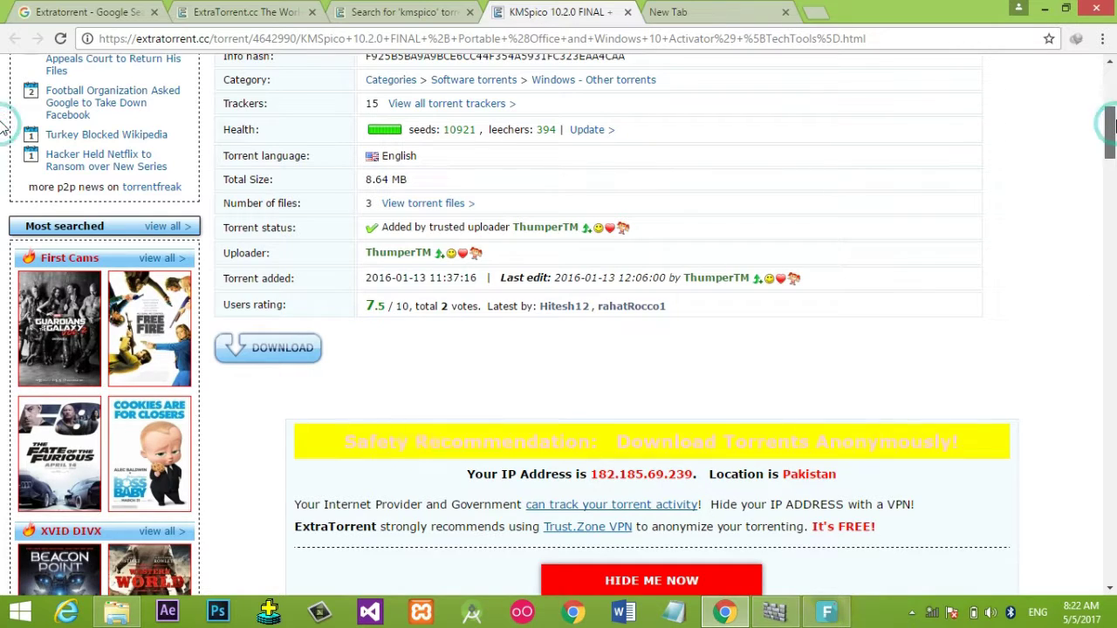
{"action": "left_click_drag", "start_coordinate": [1113, 126], "coordinate": [1113, 107]}
{"action": "scroll", "coordinate": [685, 336], "scroll_direction": "down", "scroll_amount": 3}
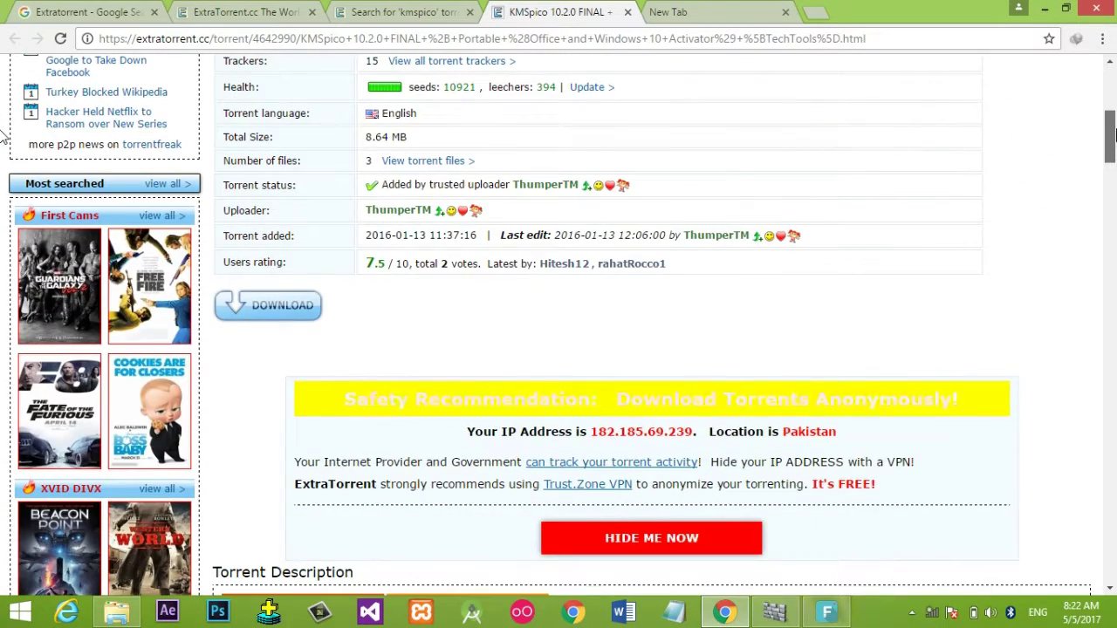
{"action": "scroll", "coordinate": [685, 336], "scroll_direction": "up", "scroll_amount": 2}
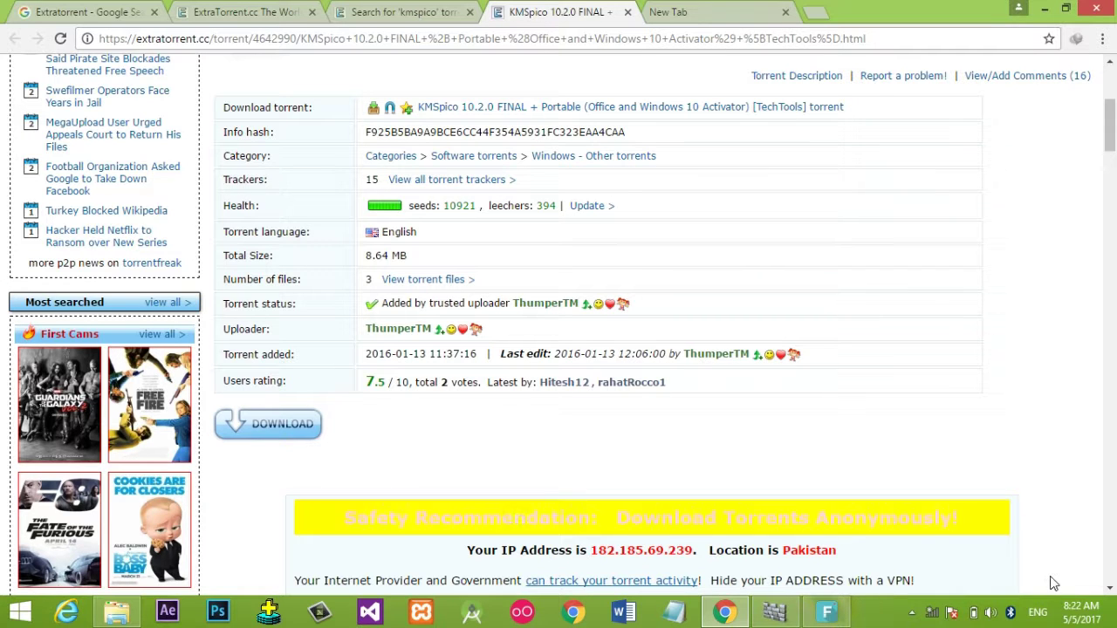
- Minimize the browser and close the Windows Defender results on the desktop
{"action": "left_click", "coordinate": [912, 613]}
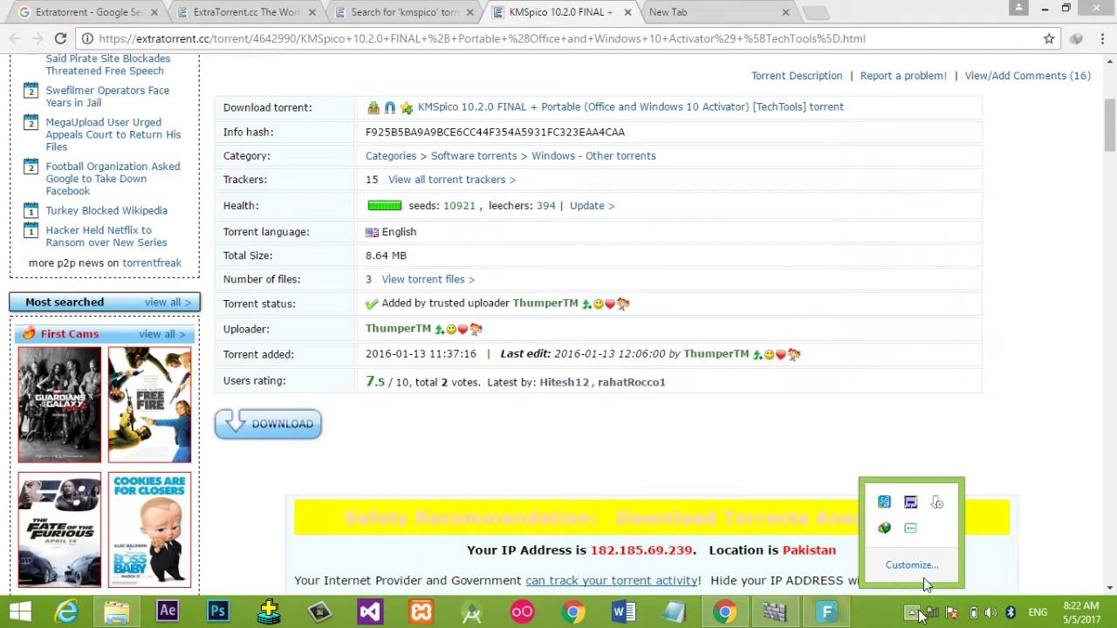
{"action": "left_click", "coordinate": [1047, 9]}
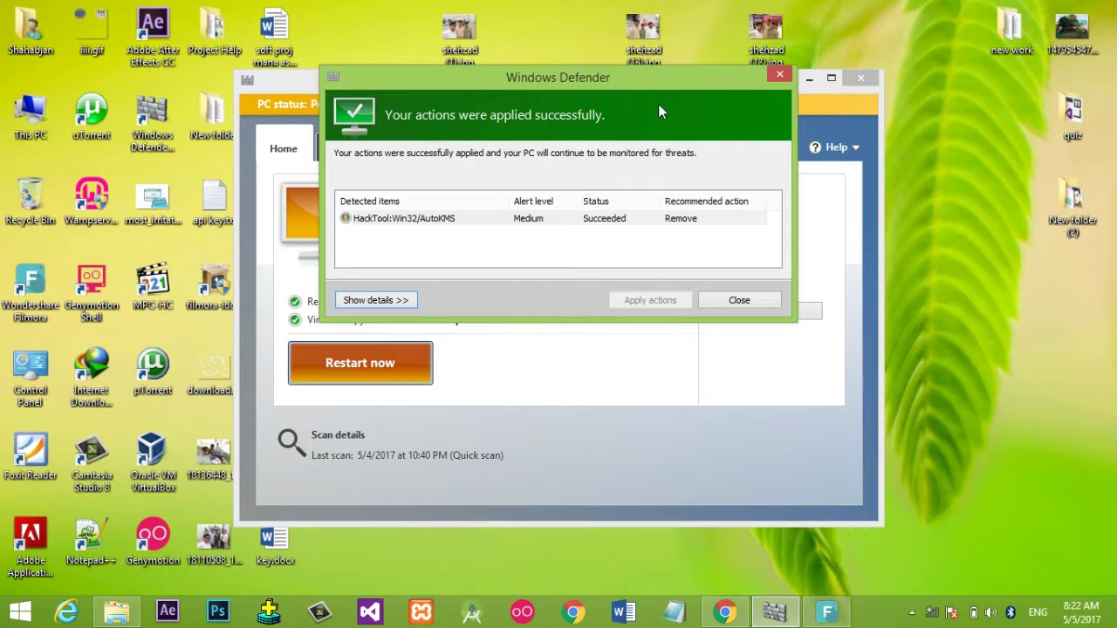
{"action": "left_click", "coordinate": [779, 74]}
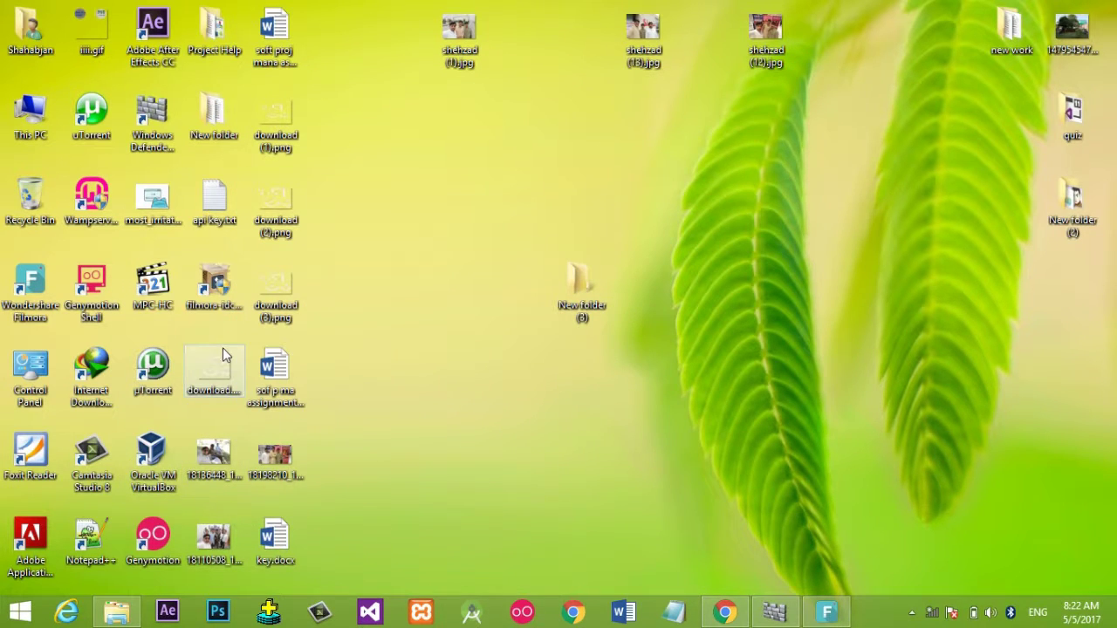
- Open µTorrent from the desktop, check the KMSpico 10.2.0 torrent entry, and minimize the program
{"action": "double_click", "coordinate": [139, 374]}
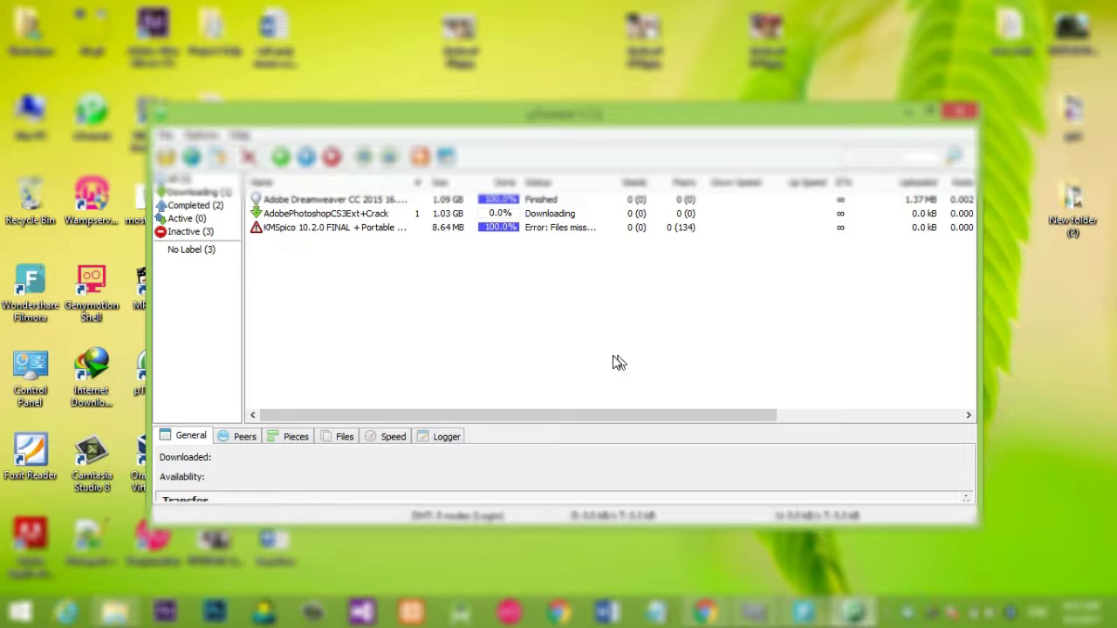
{"action": "left_click", "coordinate": [348, 231]}
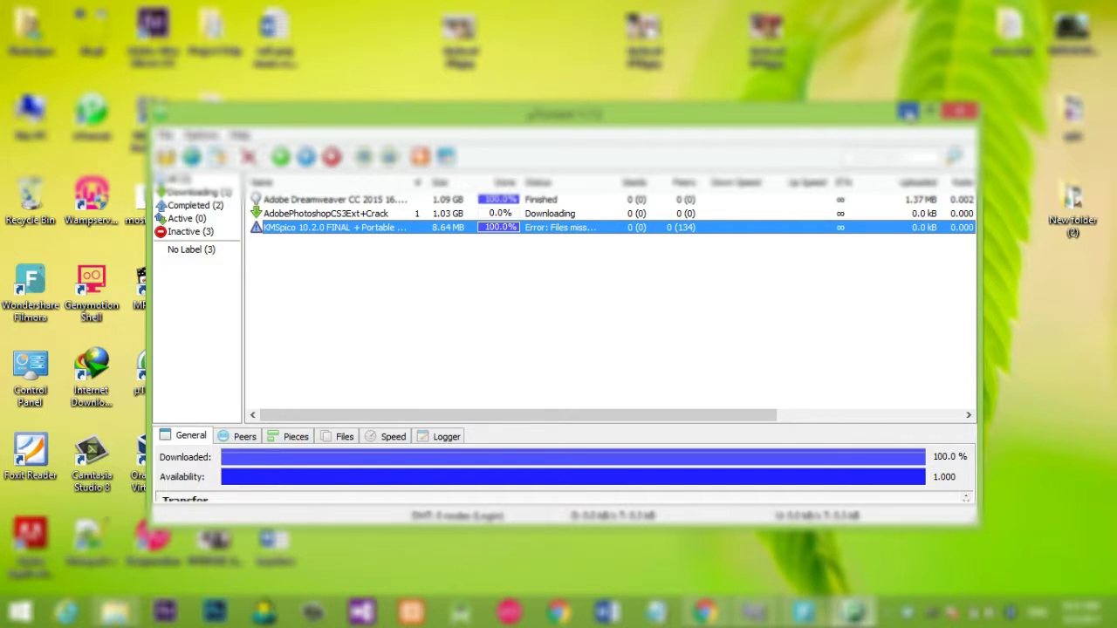
{"action": "left_click", "coordinate": [911, 111]}
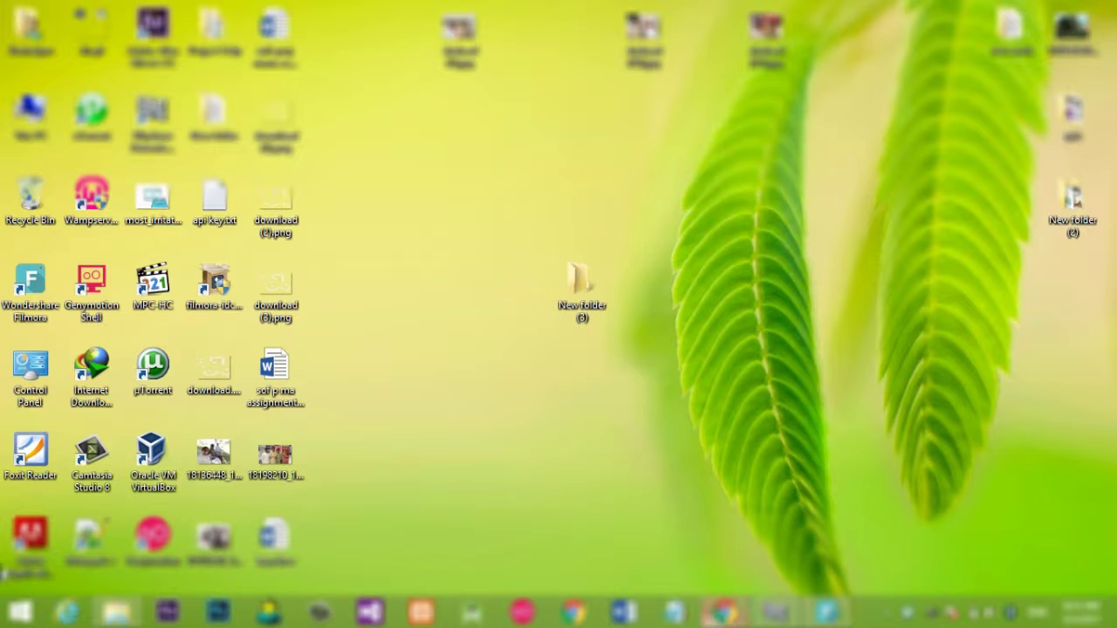
- Switch to the File Explorer download folder, inspect the KMSpico 10.2.0 RAR archive in WinRAR, and close it
{"action": "left_click", "coordinate": [116, 612]}
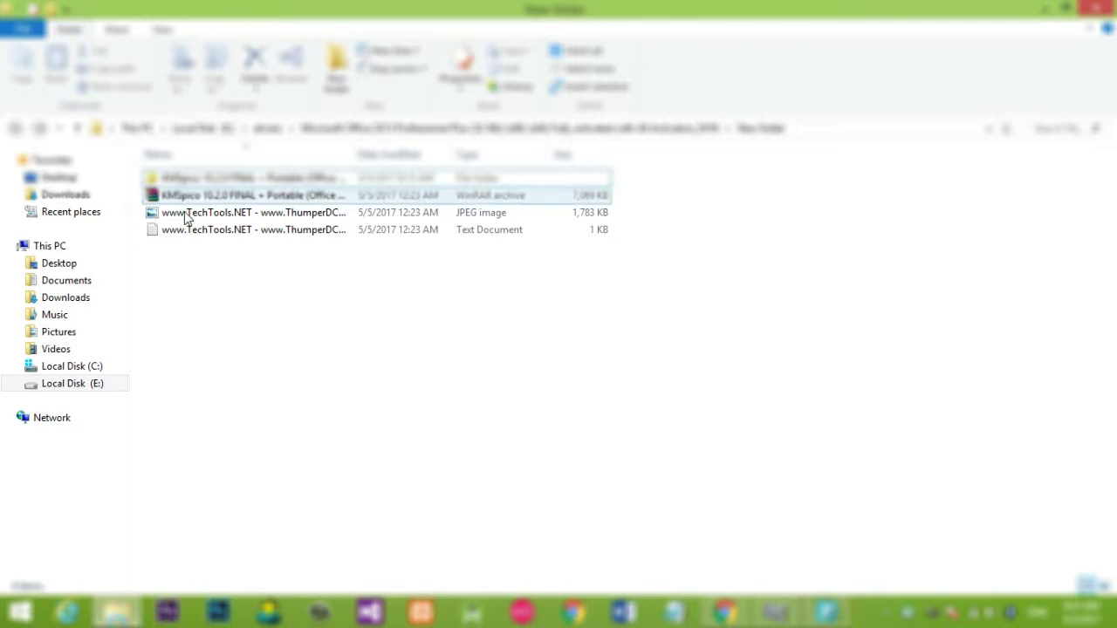
{"action": "double_click", "coordinate": [234, 196]}
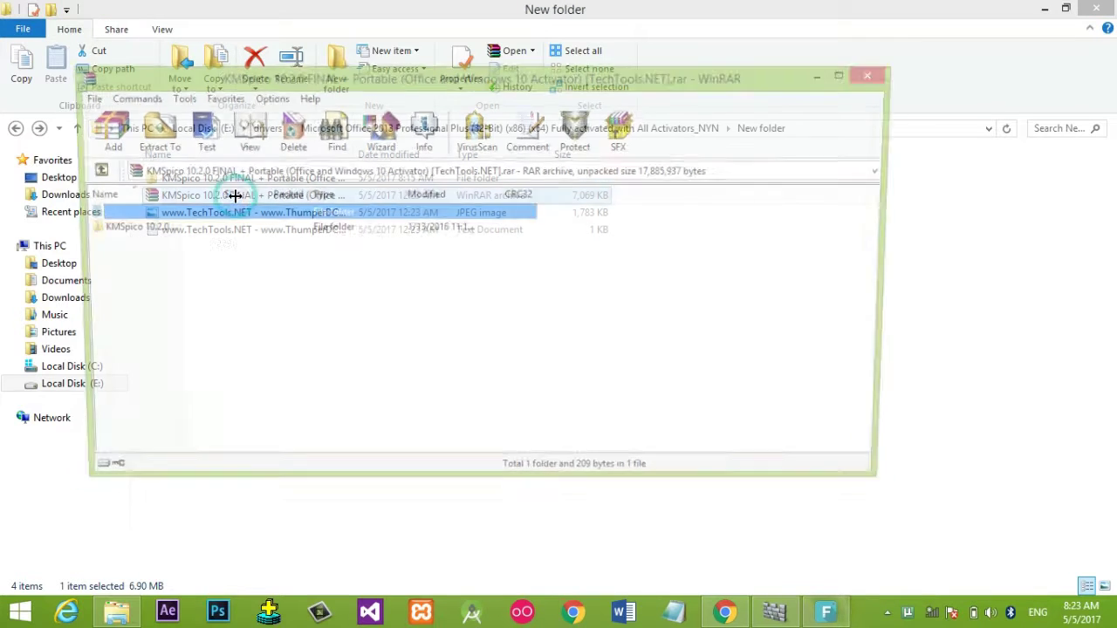
{"action": "left_click", "coordinate": [229, 230]}
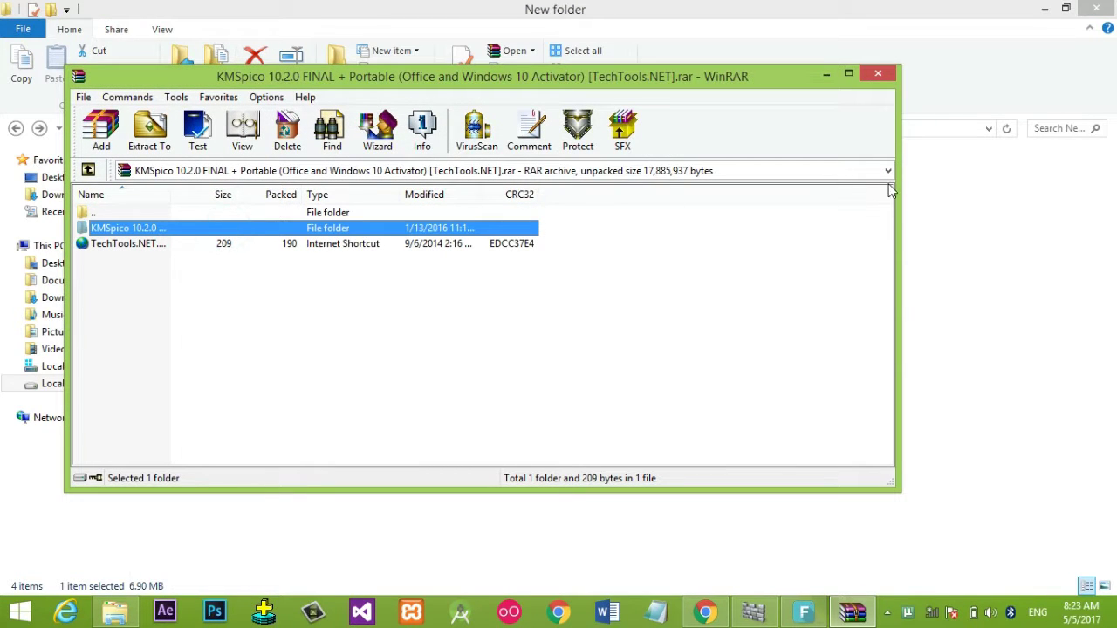
{"action": "left_click", "coordinate": [873, 77]}
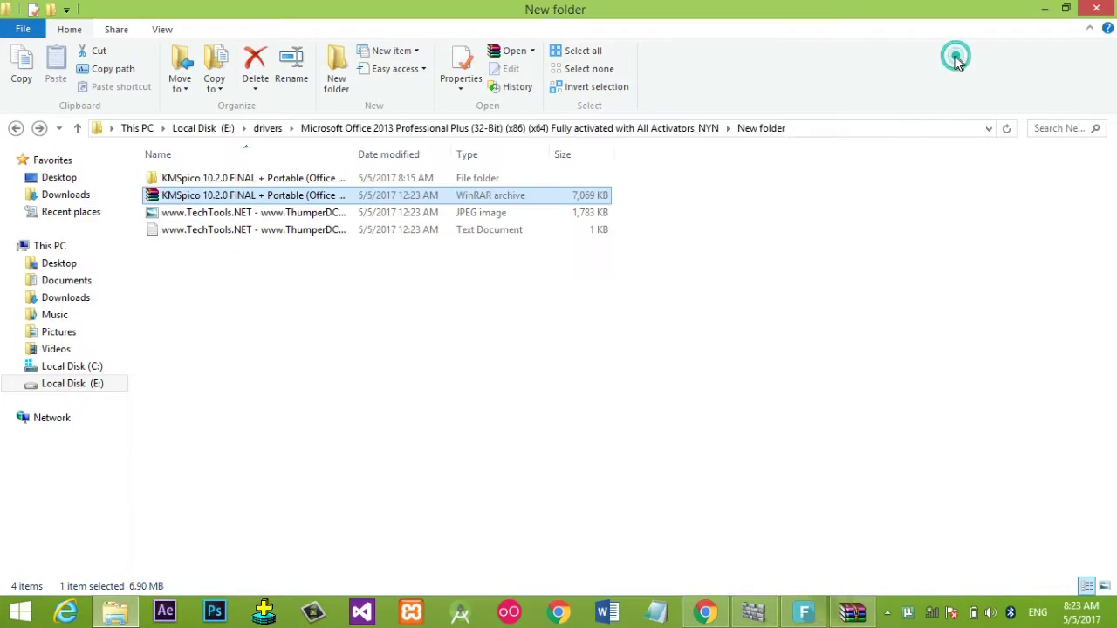
- Open the extracted KMSpico 10.2.0 folder and view the contents of its KMSpico Install subfolder
{"action": "left_click", "coordinate": [223, 182]}
{"action": "double_click", "coordinate": [224, 181]}
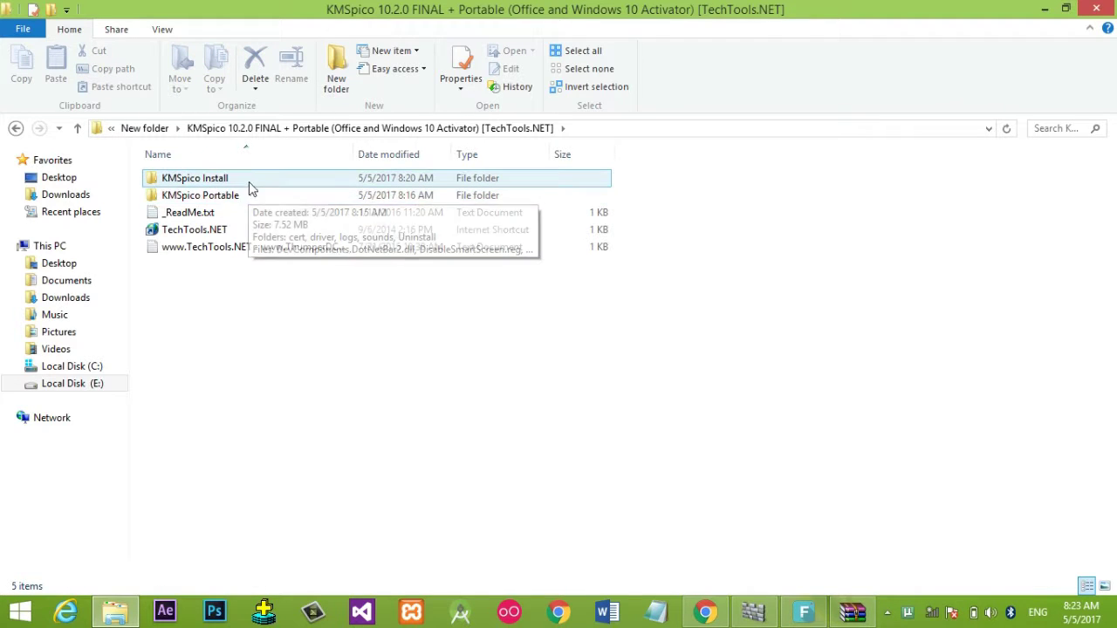
{"action": "left_click", "coordinate": [234, 181]}
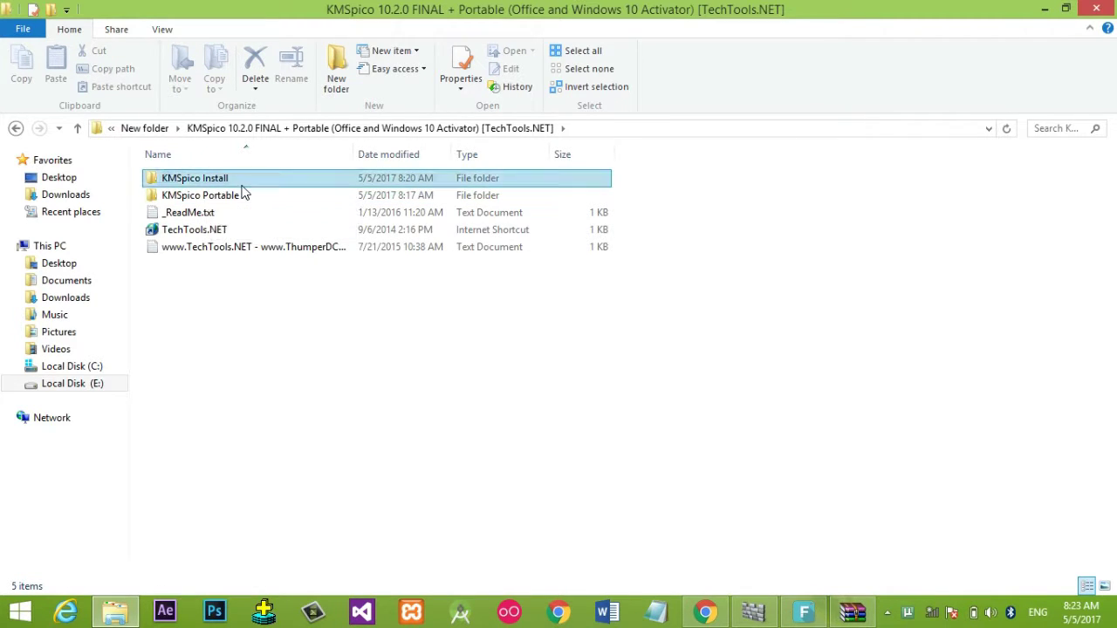
{"action": "double_click", "coordinate": [242, 184]}
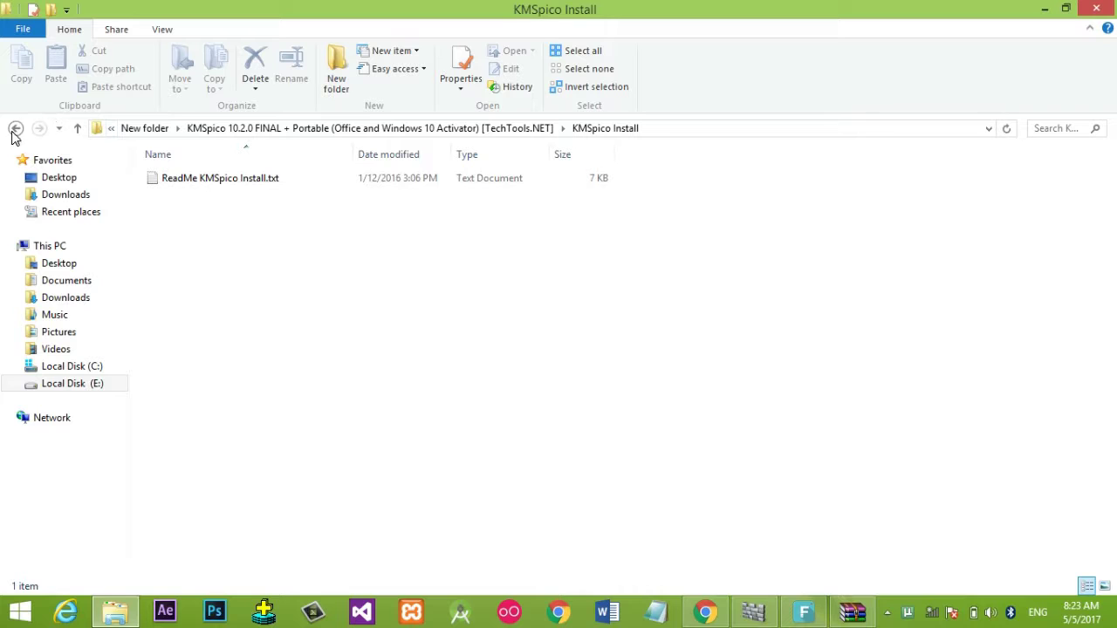
- Check the contents of the KMSpico Portable folder, recheck KMSpico Install, and return to the parent folder
{"action": "left_click", "coordinate": [13, 129]}
{"action": "left_click", "coordinate": [219, 195]}
{"action": "double_click", "coordinate": [219, 198]}
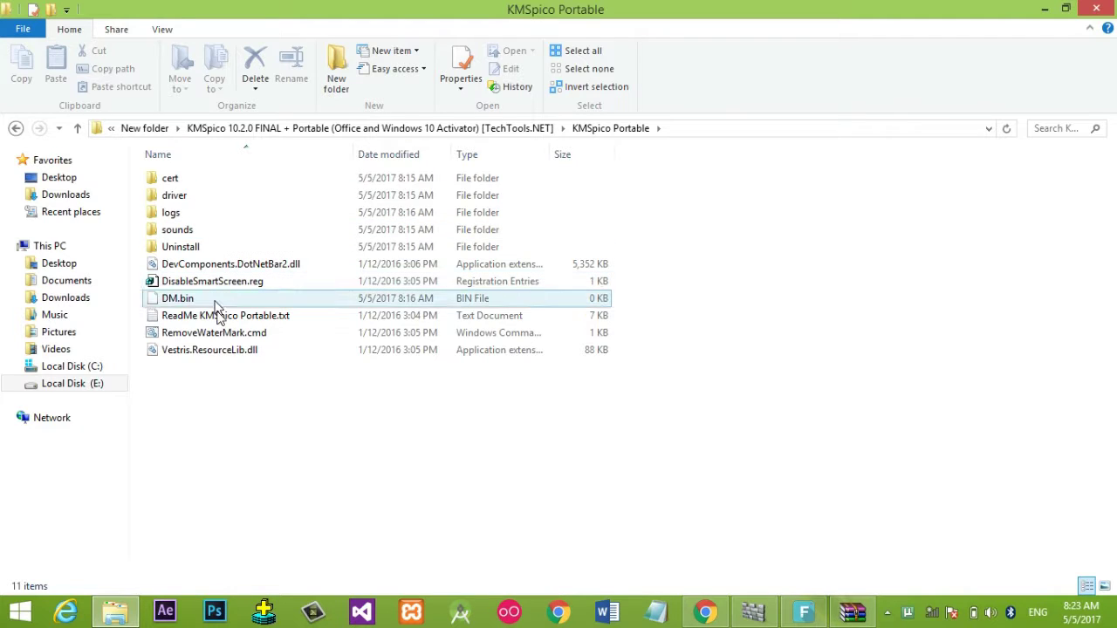
{"action": "left_click", "coordinate": [18, 129]}
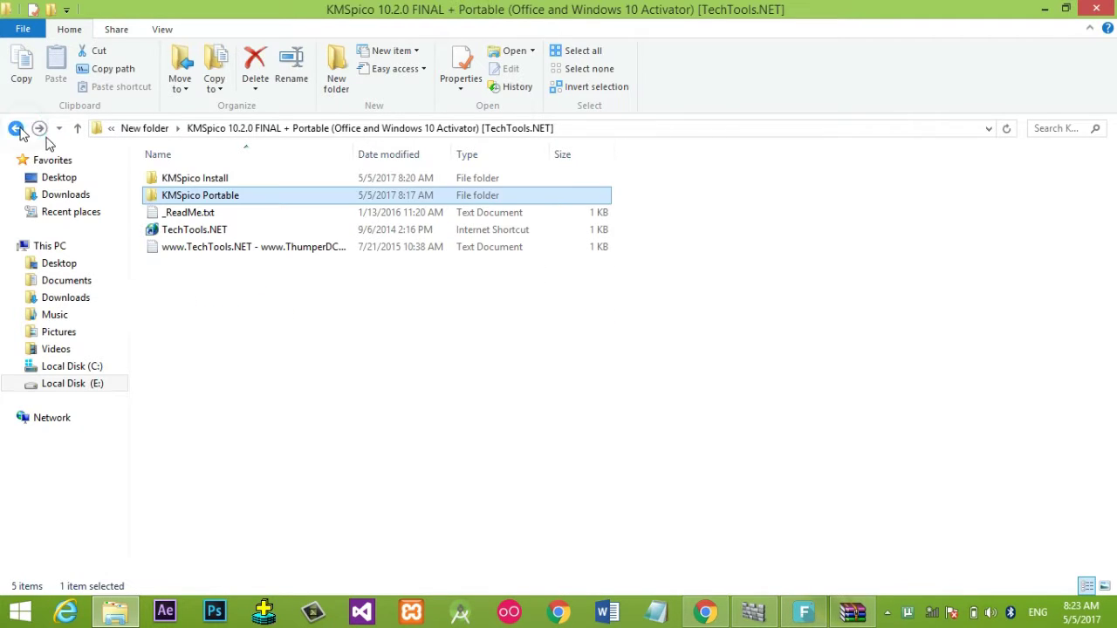
{"action": "double_click", "coordinate": [175, 179]}
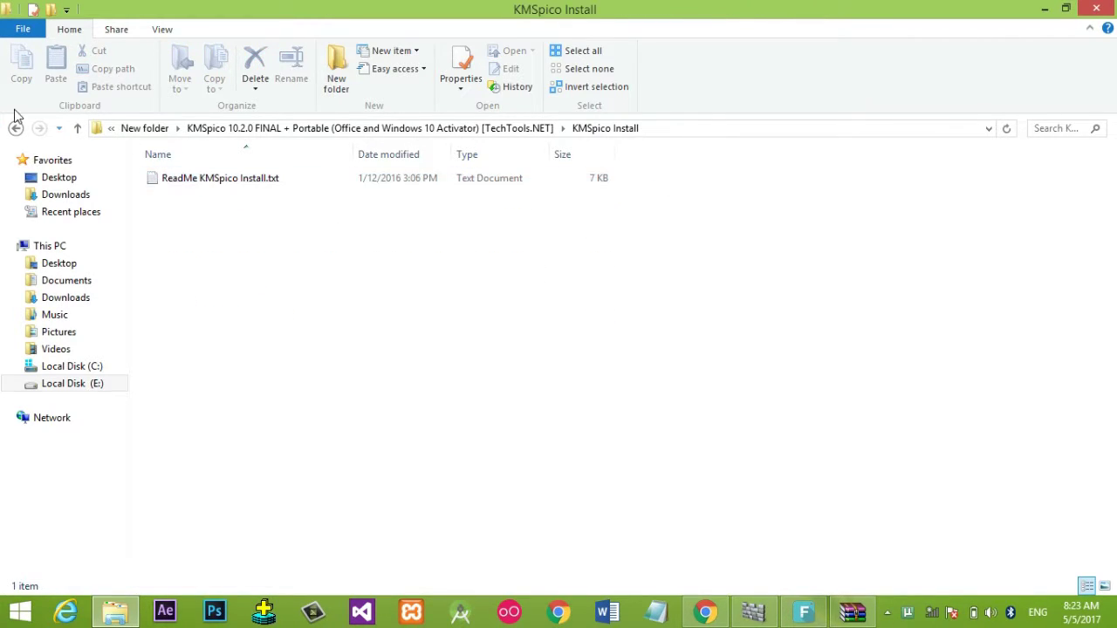
{"action": "left_click", "coordinate": [16, 128]}
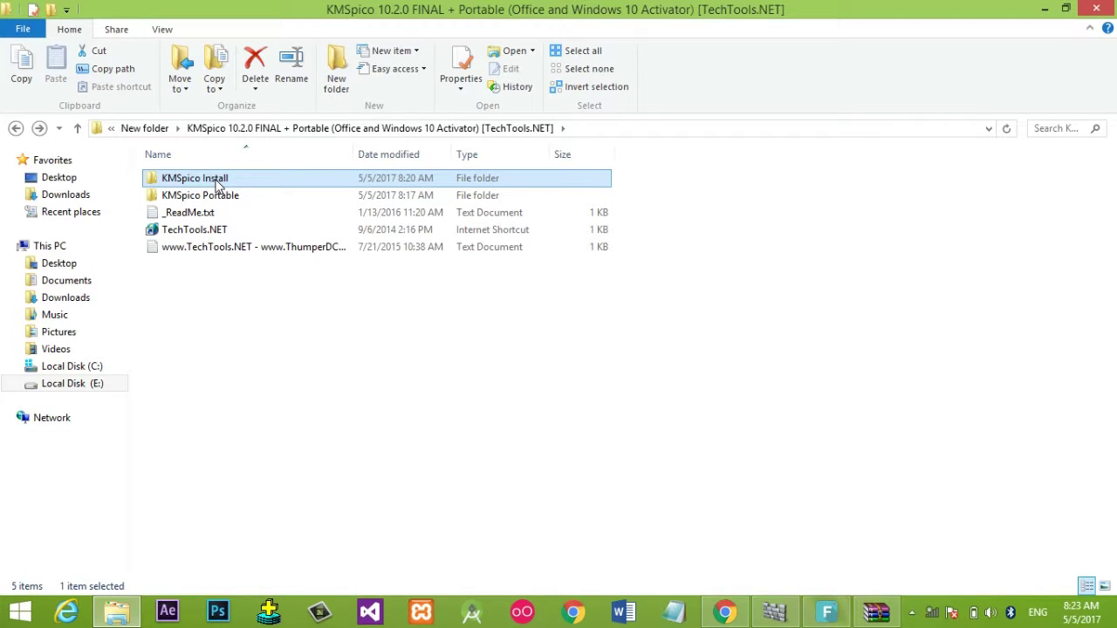
- Recheck the contents of the KMSpico Install folder and return to the download folder containing the RAR archive
{"action": "double_click", "coordinate": [216, 183]}
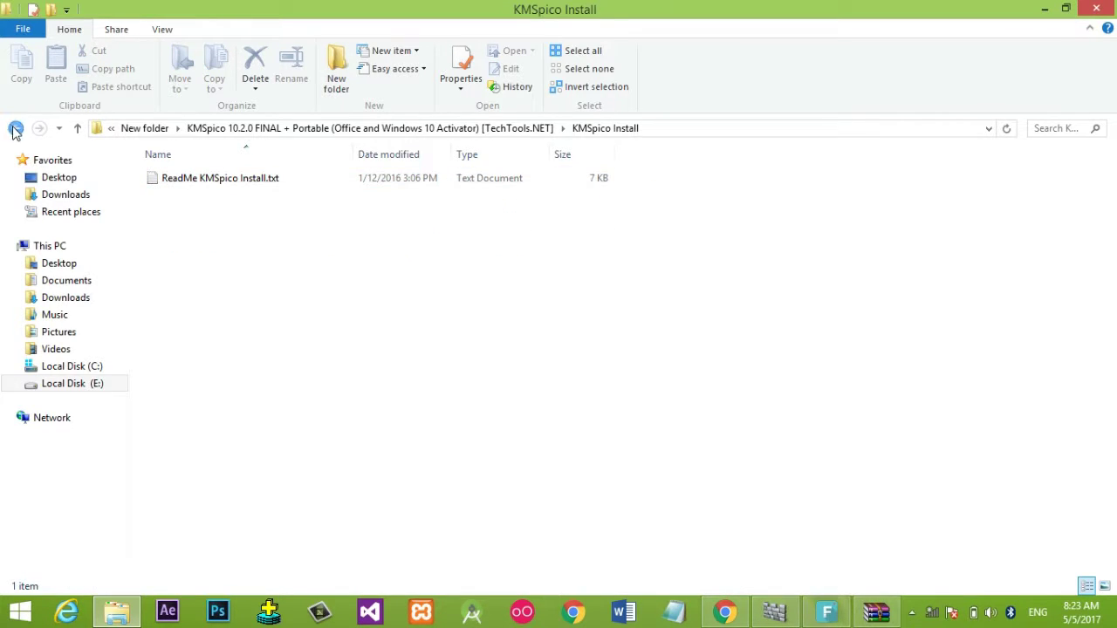
{"action": "left_click", "coordinate": [14, 128]}
{"action": "left_click", "coordinate": [14, 128]}
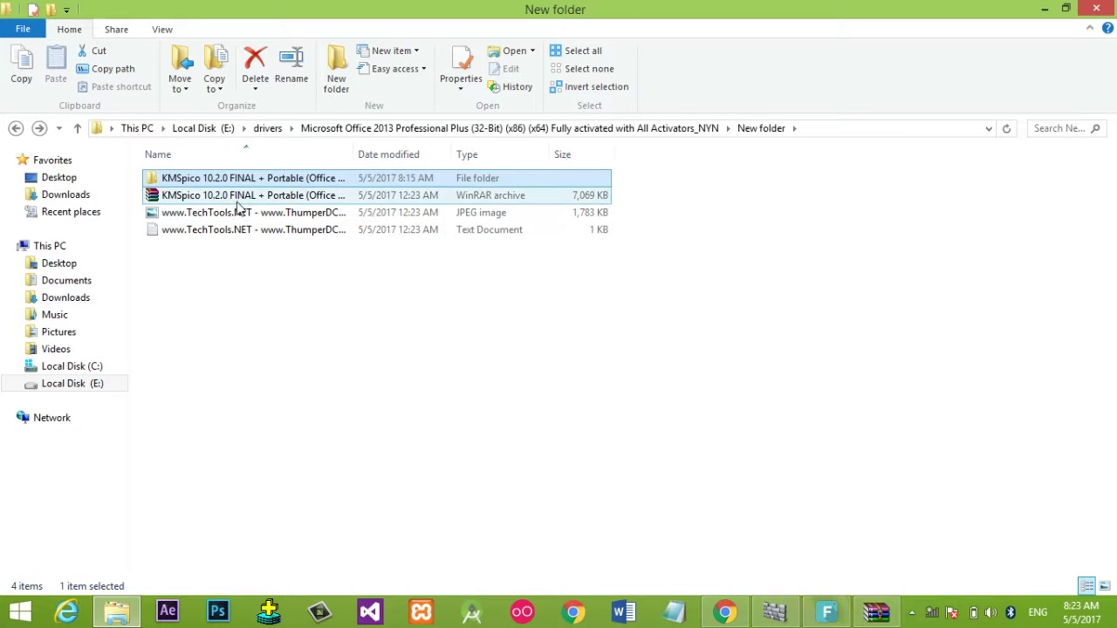
- Open the KMSpico 10.2.0 RAR archive in WinRAR and return to the download folder in File Explorer
{"action": "double_click", "coordinate": [235, 197]}
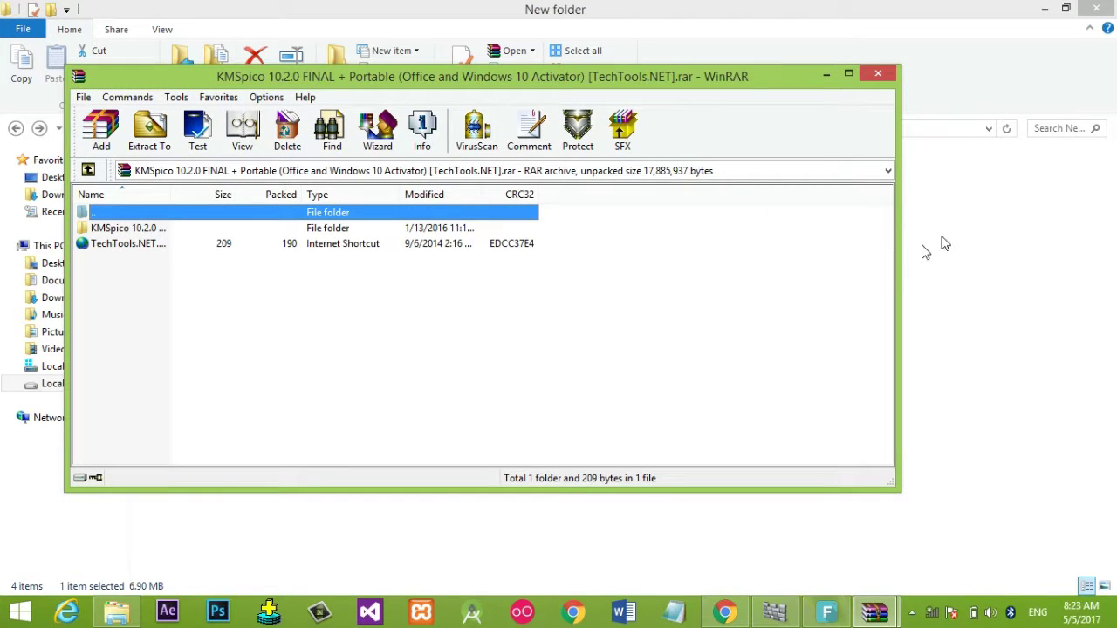
{"action": "key", "text": "Escape"}
{"action": "double_click", "coordinate": [304, 199]}
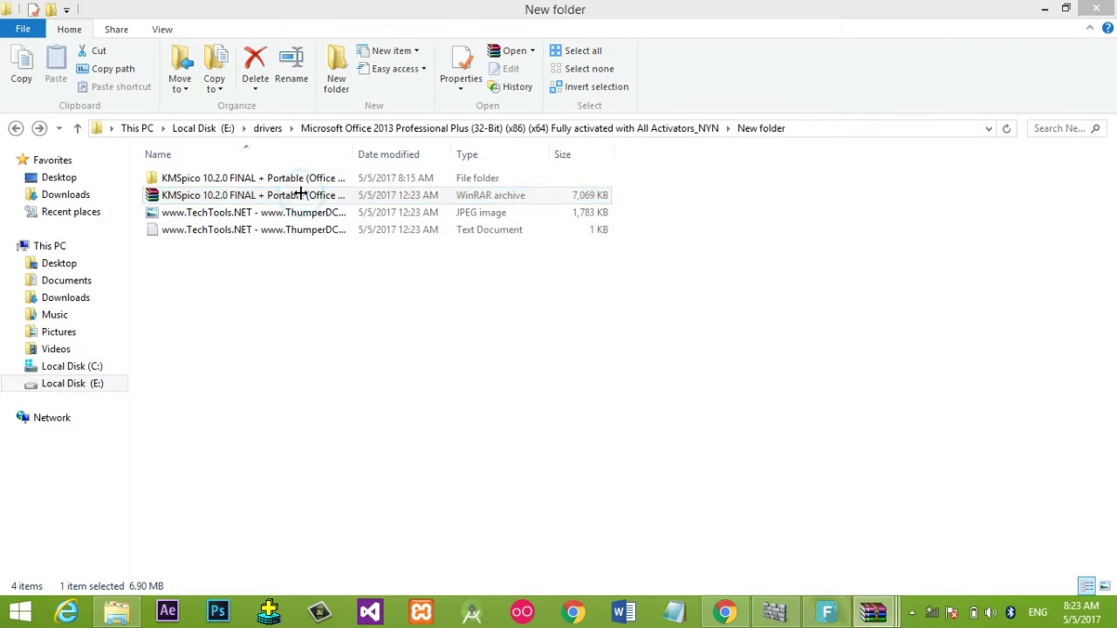
{"action": "key", "text": "Escape"}
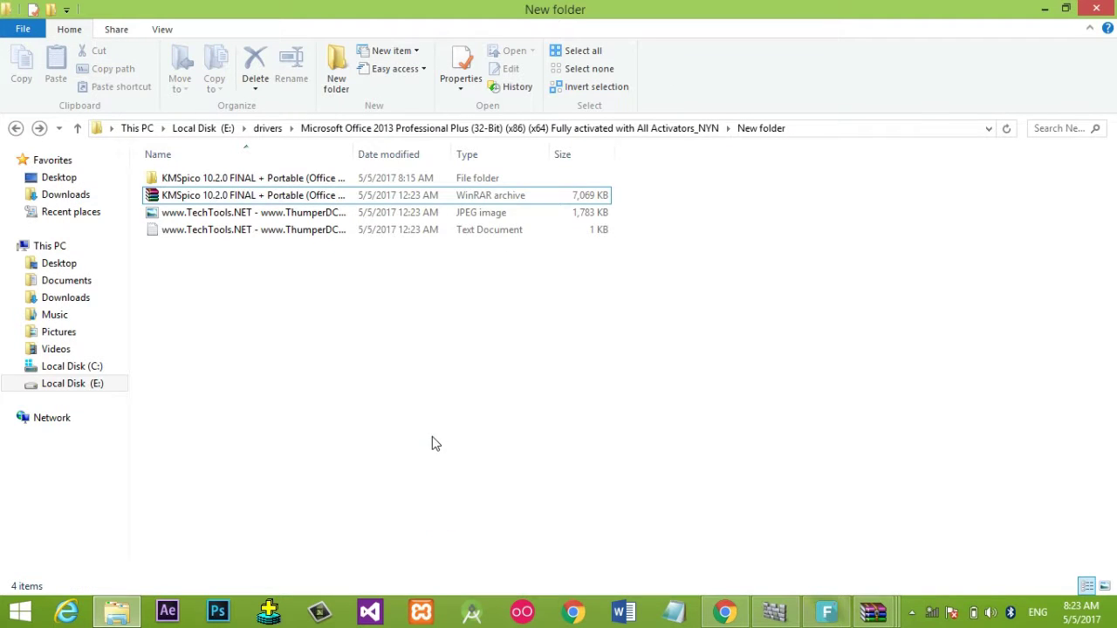
- Create a folder with the default name New folder alongside the RAR archive
{"action": "right_click", "coordinate": [432, 436]}
{"action": "mouse_move", "coordinate": [538, 401]}
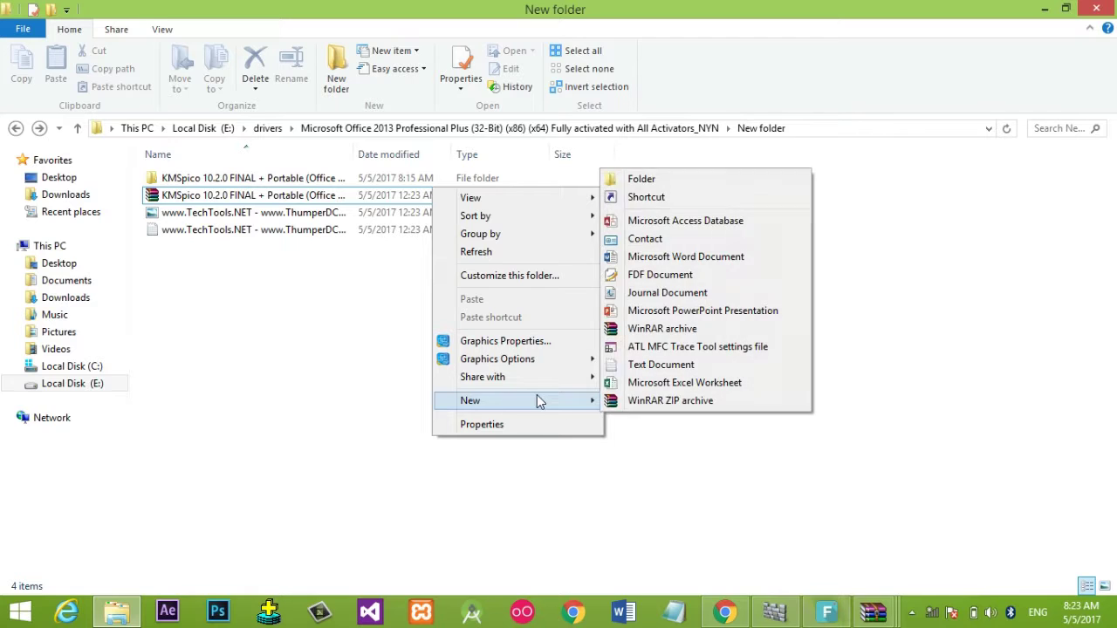
{"action": "left_click", "coordinate": [653, 178]}
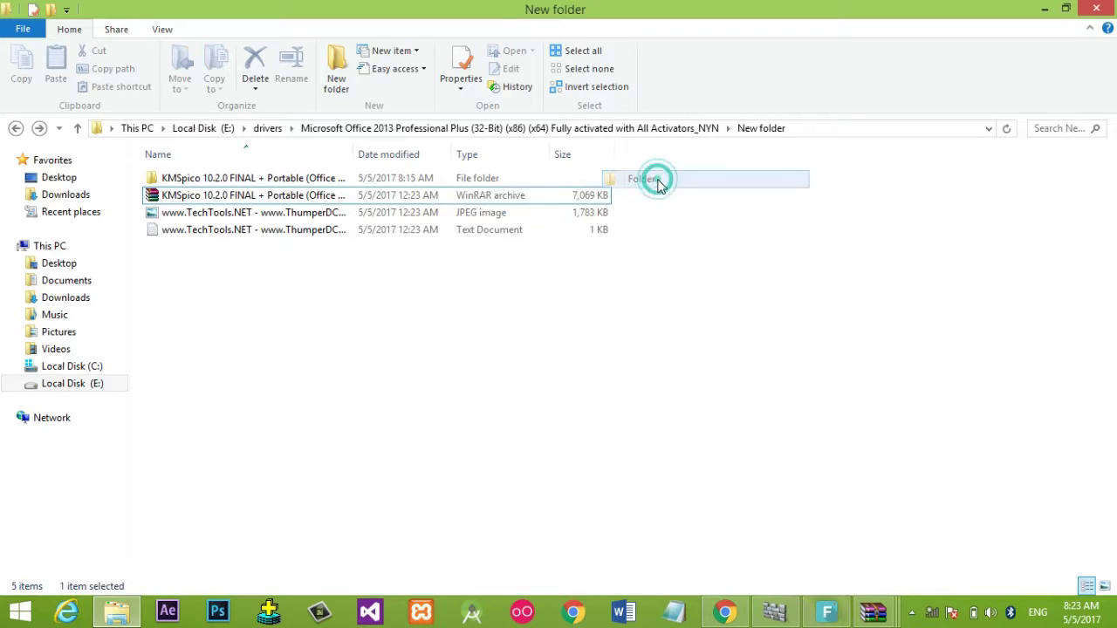
{"action": "left_click", "coordinate": [411, 282]}
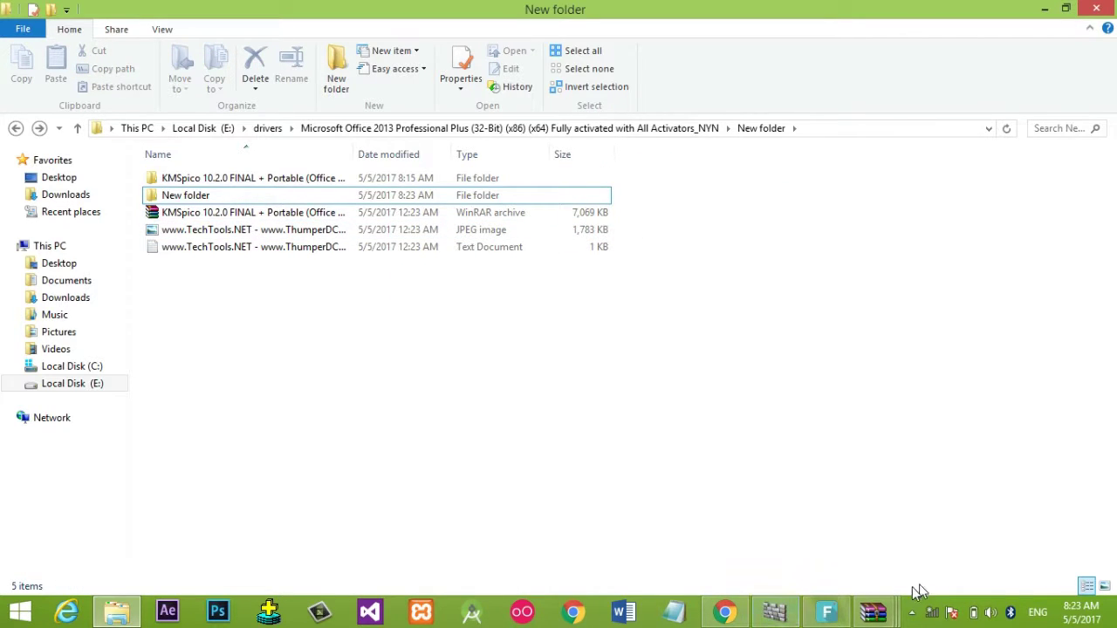
- Switch to WinRAR, extract the archive's KMSpico 10.2.0 folder into New folder, and dismiss the path-length dialog
{"action": "left_click", "coordinate": [872, 612]}
{"action": "left_click", "coordinate": [689, 515]}
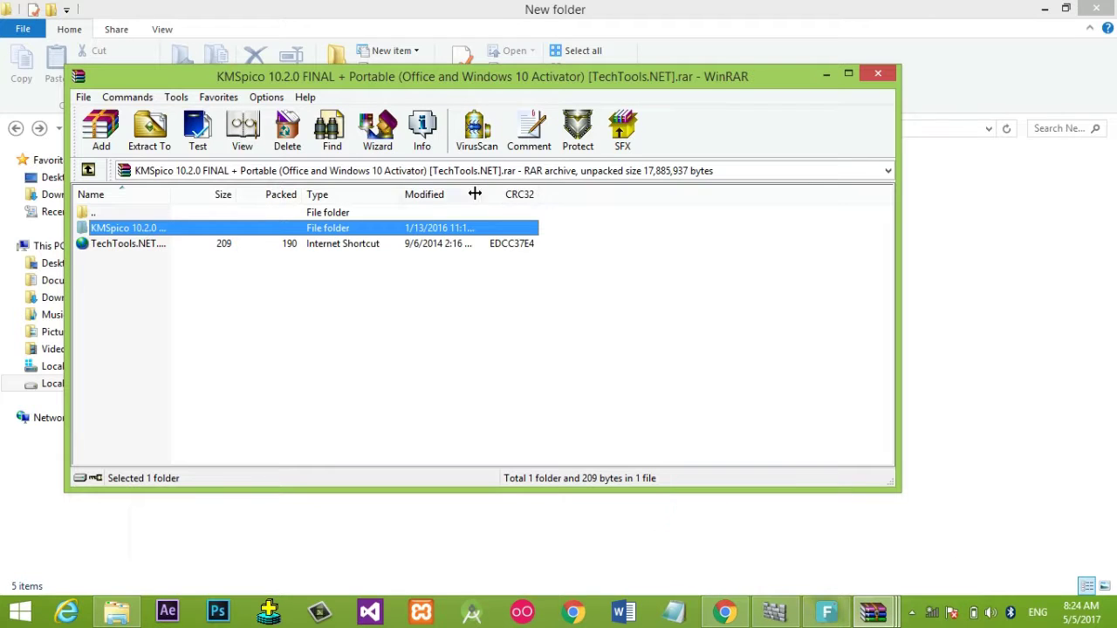
{"action": "left_click_drag", "start_coordinate": [505, 74], "coordinate": [829, 212]}
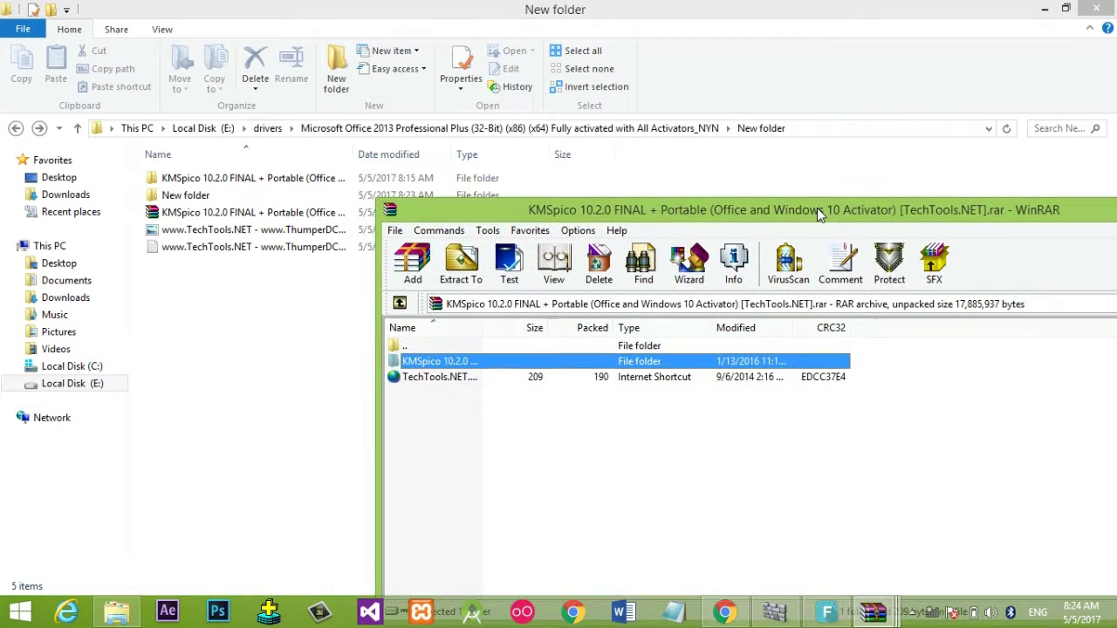
{"action": "left_click_drag", "start_coordinate": [478, 360], "coordinate": [188, 197]}
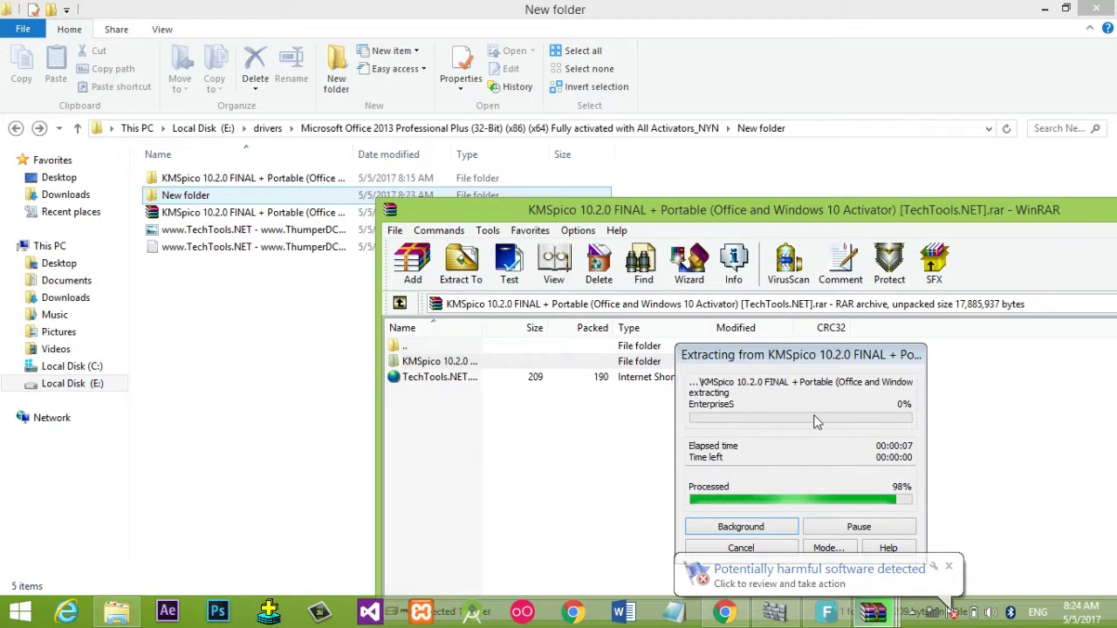
{"action": "left_click_drag", "start_coordinate": [352, 177], "coordinate": [341, 199]}
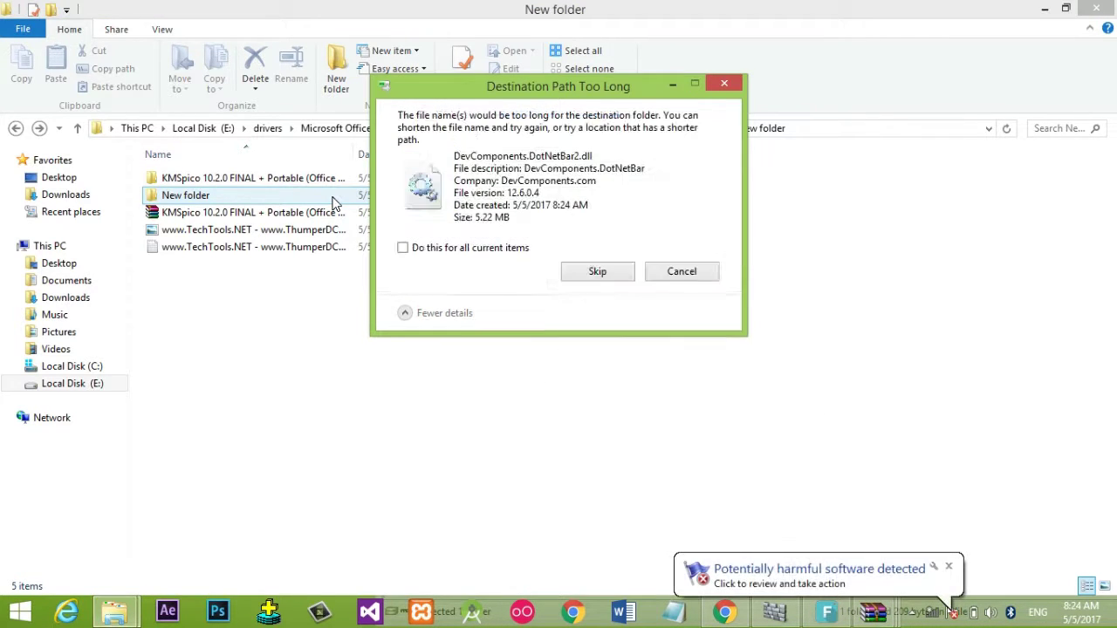
{"action": "key", "text": "Escape"}
- Open the KMSpico Install subfolder of the newly extracted KMSpico 10.2.0 folder and launch KMSpico_setup.exe
{"action": "double_click", "coordinate": [333, 195]}
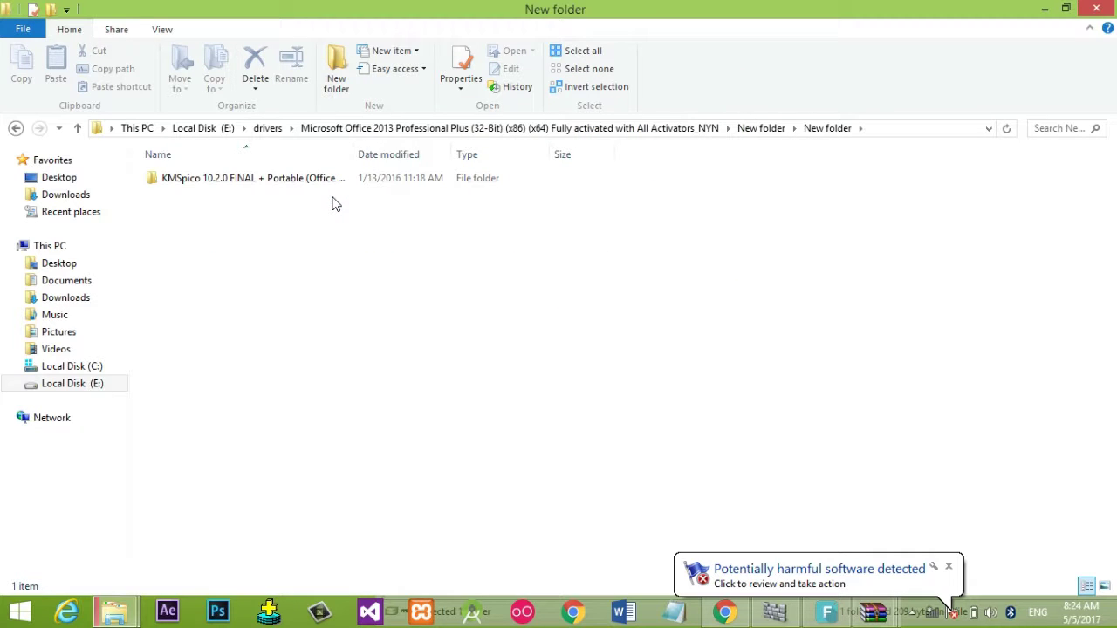
{"action": "left_click", "coordinate": [319, 185]}
{"action": "double_click", "coordinate": [319, 183]}
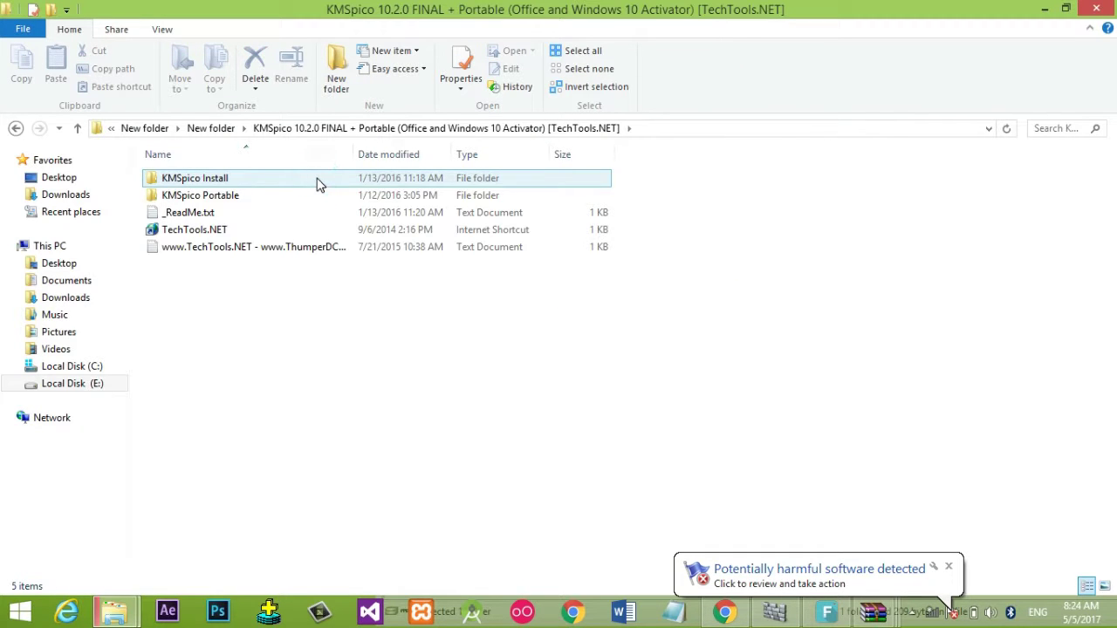
{"action": "double_click", "coordinate": [318, 181]}
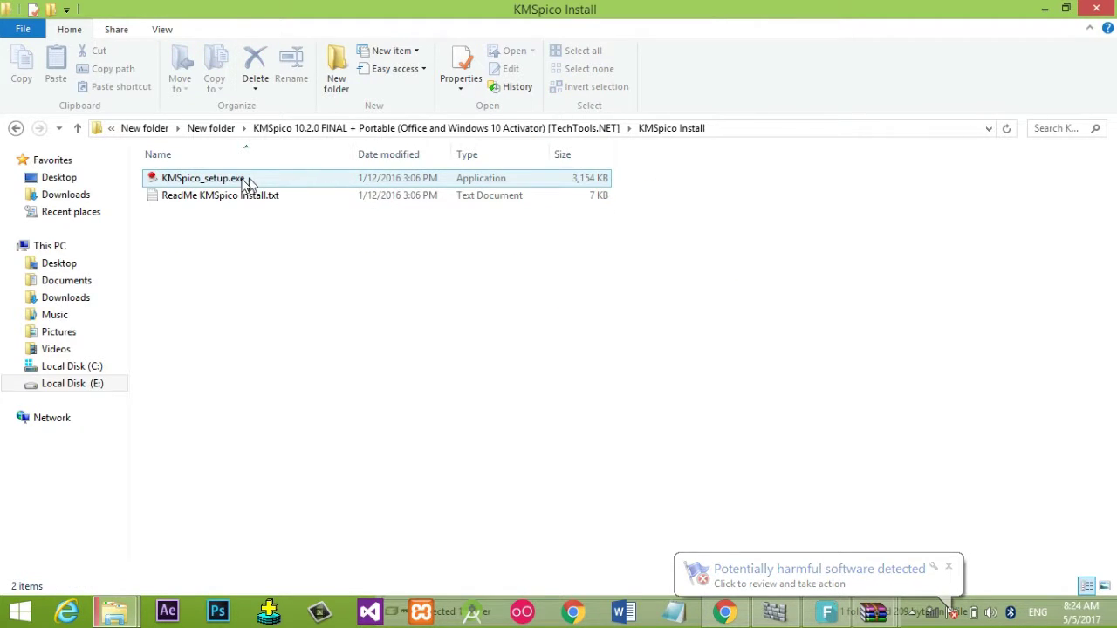
{"action": "double_click", "coordinate": [214, 181]}
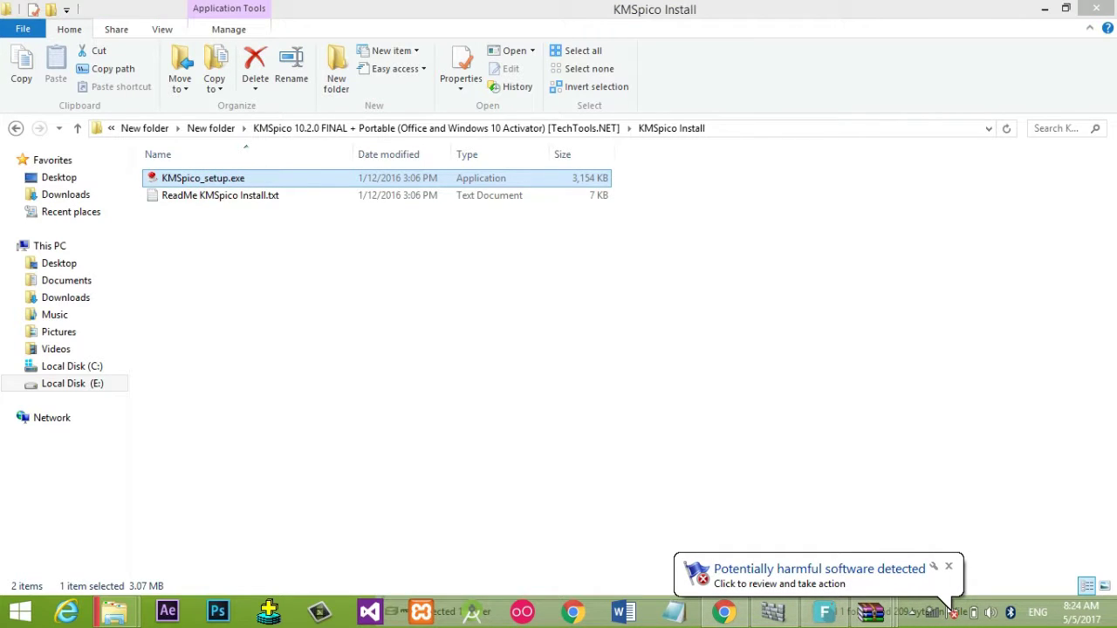